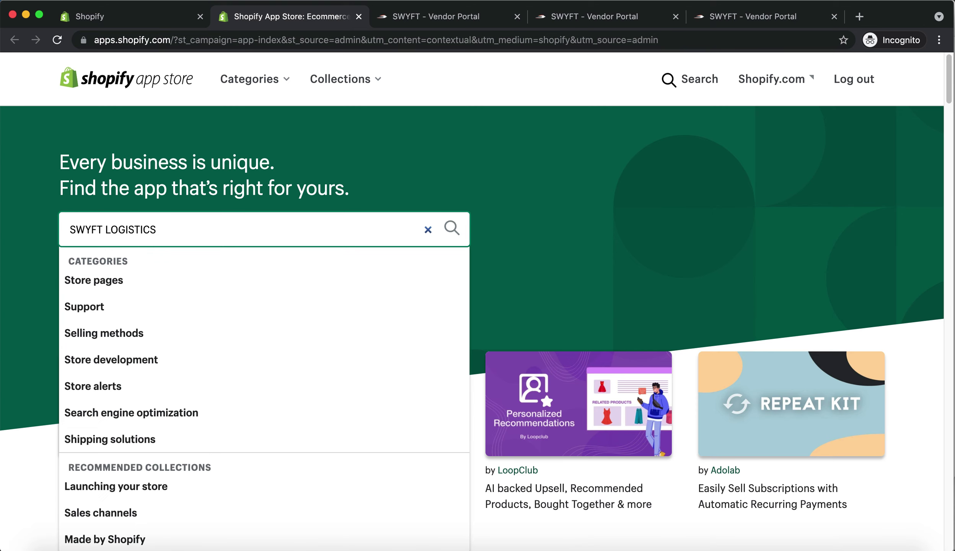
Search the Shopify App Store for SWYFT LOGISTICS and open the Swyft Logistics listing by Hexon Soft.
key(Return)
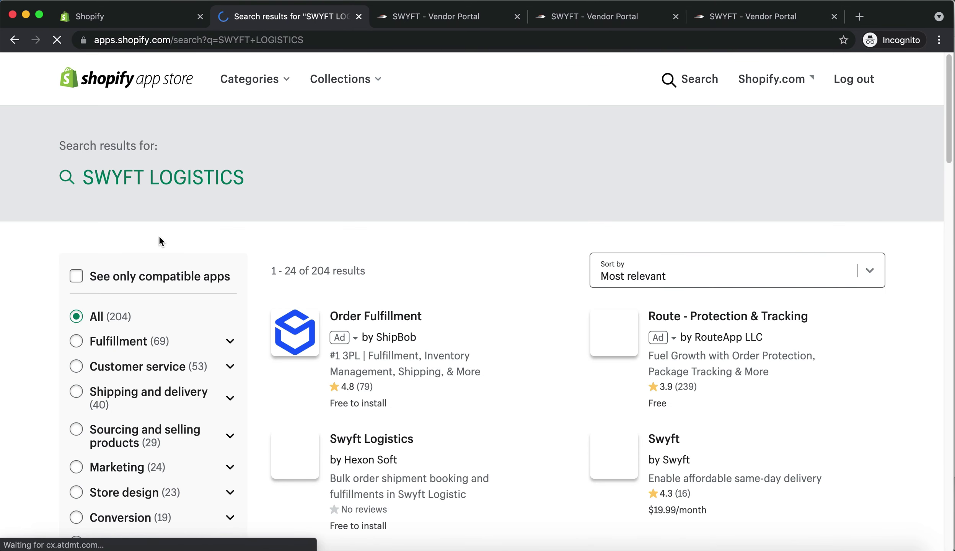
scroll(504, 369, down, 1)
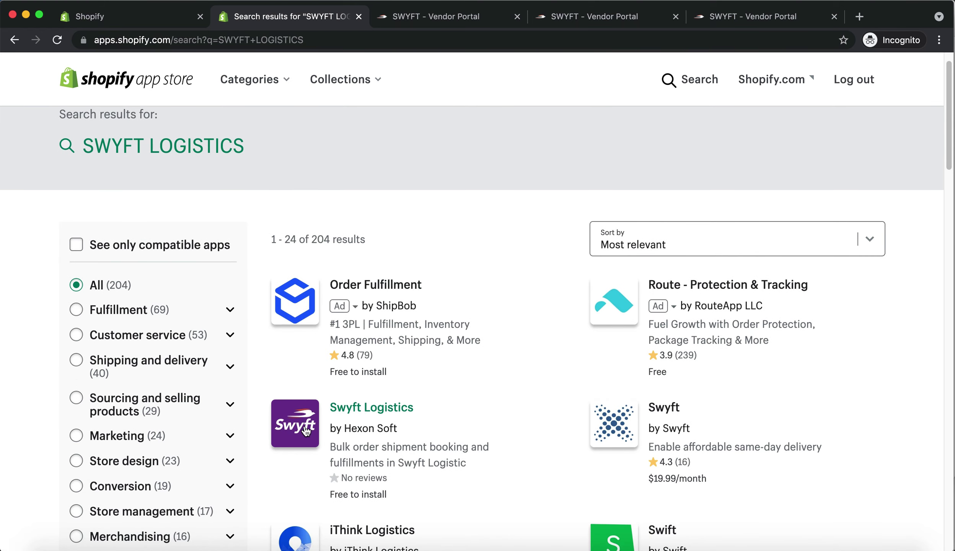
click(306, 431)
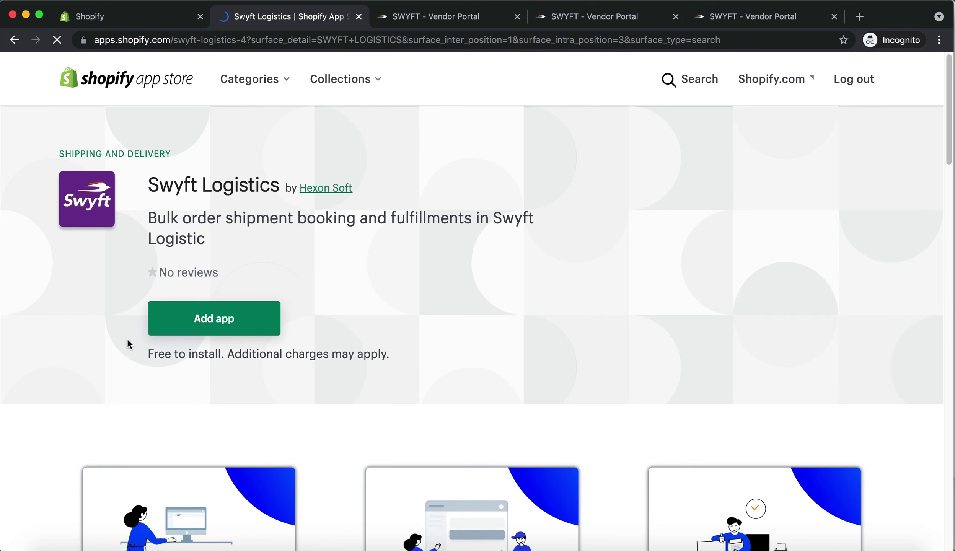
Install the Swyft Logistics app on the store and open its settings, dismissing the store transfer notice.
click(231, 327)
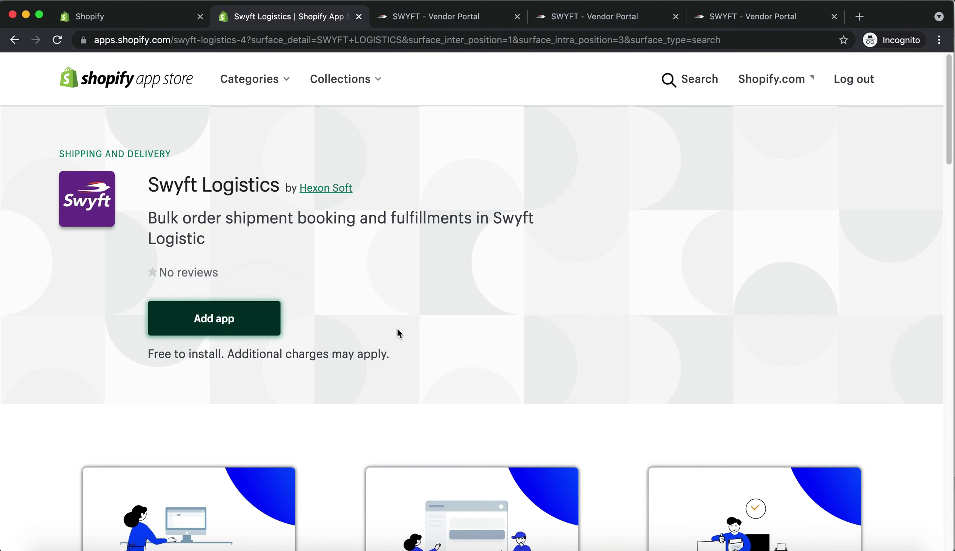
click(767, 473)
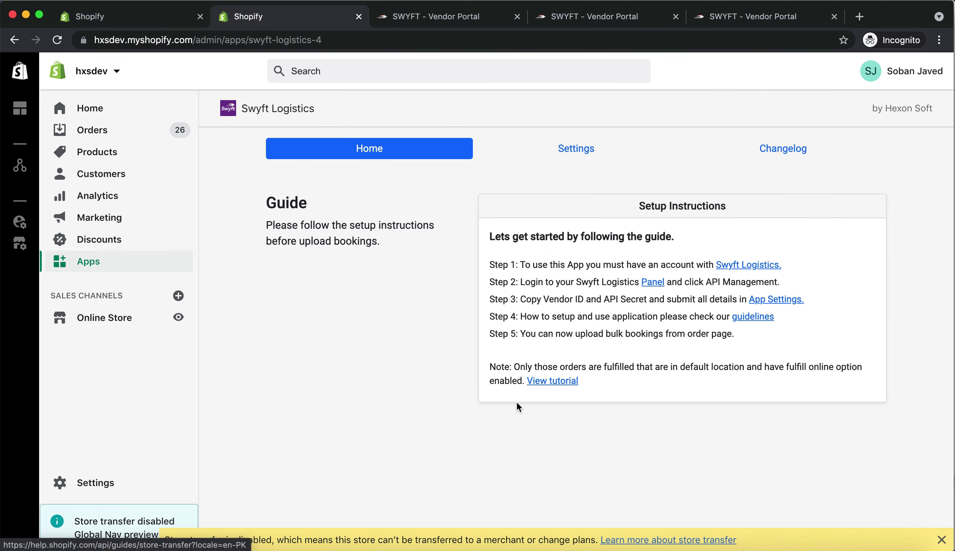
click(574, 153)
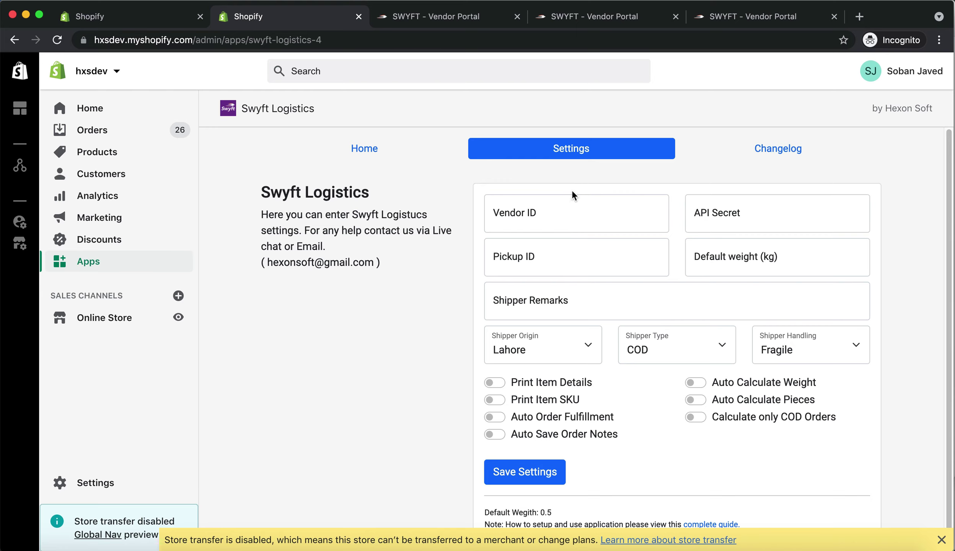
click(941, 539)
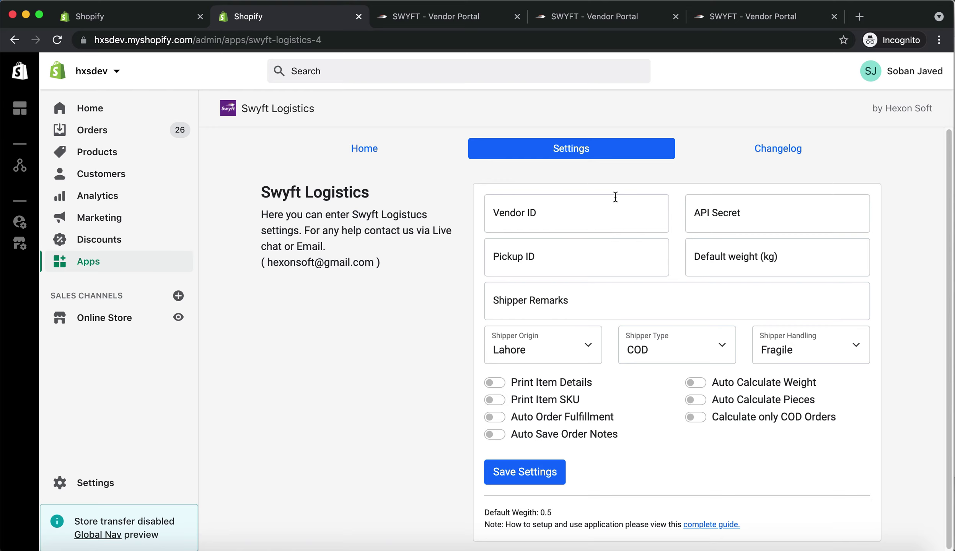
Copy the vendor ID from API Management in the SWYFT Vendor Portal into the Shopify app's Vendor ID field.
click(417, 16)
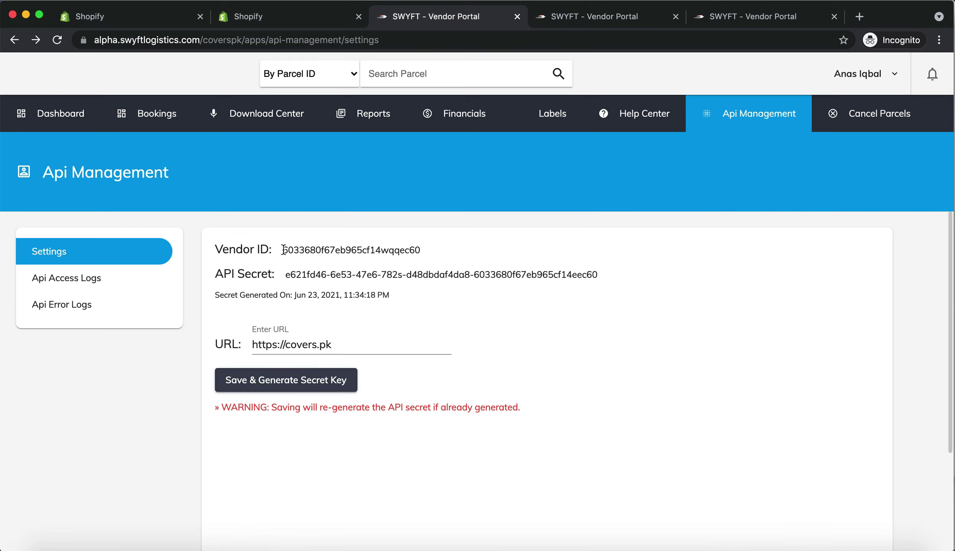
drag(283, 250, 420, 247)
right_click(351, 249)
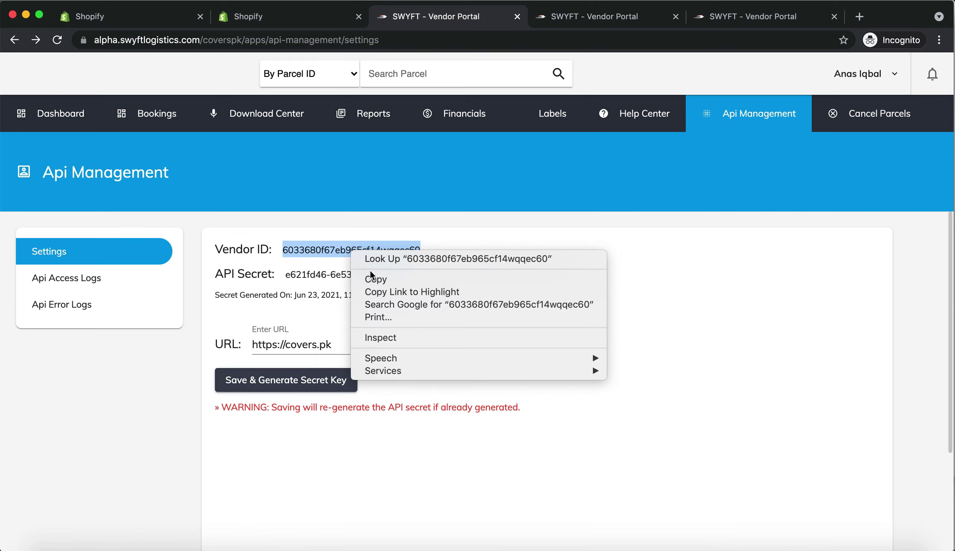
click(374, 280)
click(251, 17)
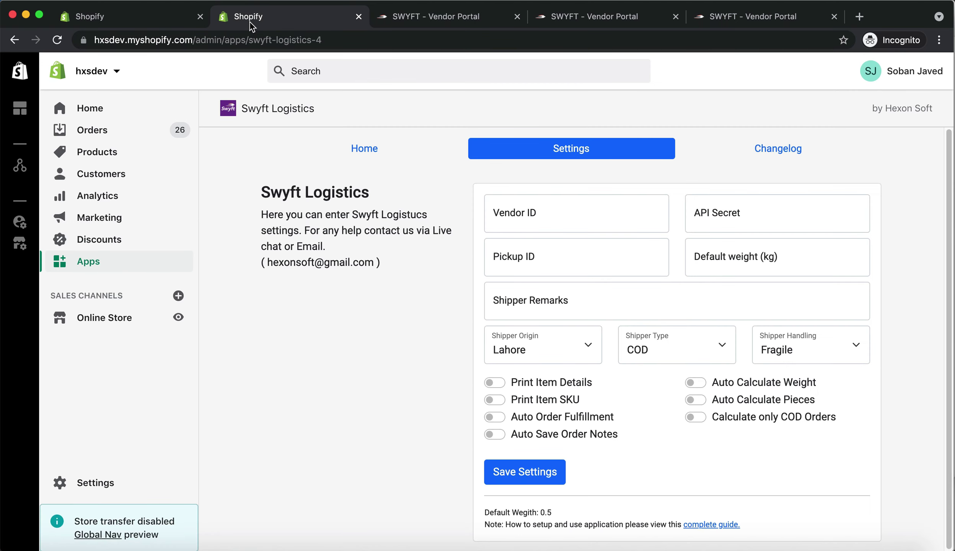
right_click(536, 215)
click(573, 301)
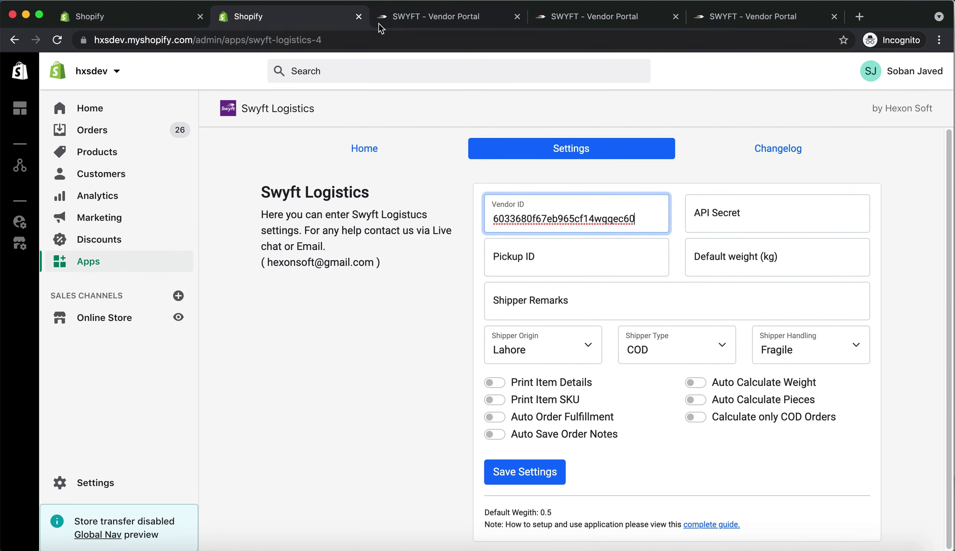
Copy the API secret from the SWYFT Vendor Portal into the Shopify app's API Secret field.
click(418, 14)
drag(287, 274, 599, 284)
right_click(568, 271)
click(593, 302)
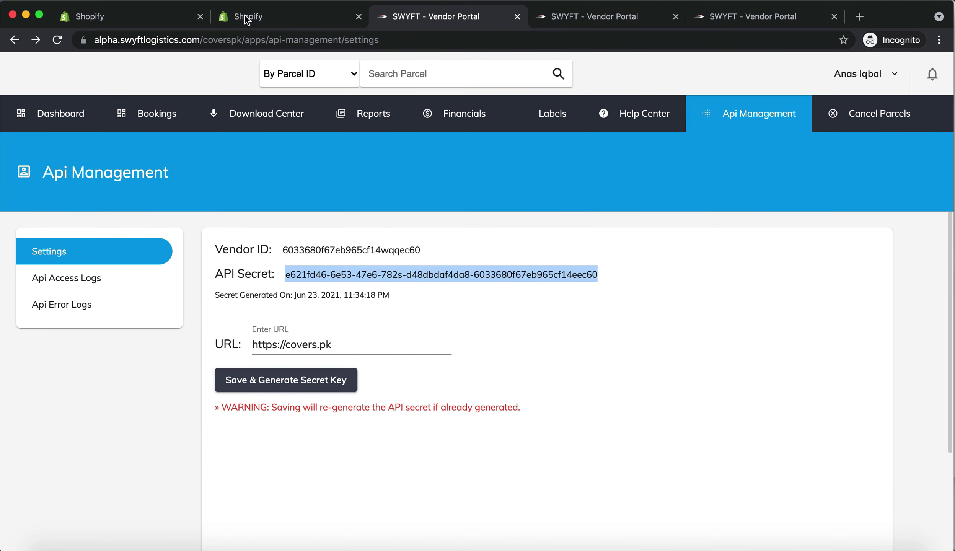
click(247, 17)
right_click(729, 225)
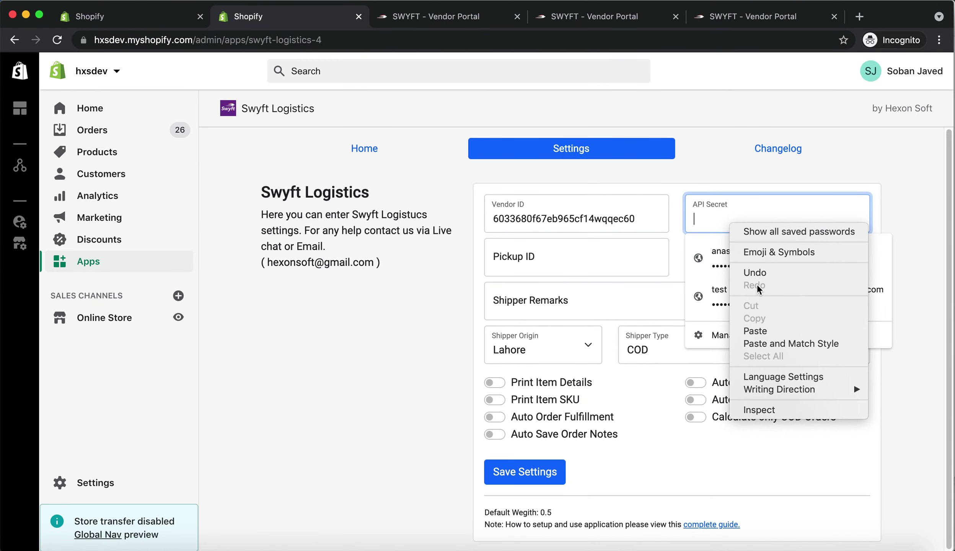
click(756, 332)
Copy the pickup location's ID from the SWYFT Vendor Portal profile into the Shopify app's Pickup ID field.
click(436, 21)
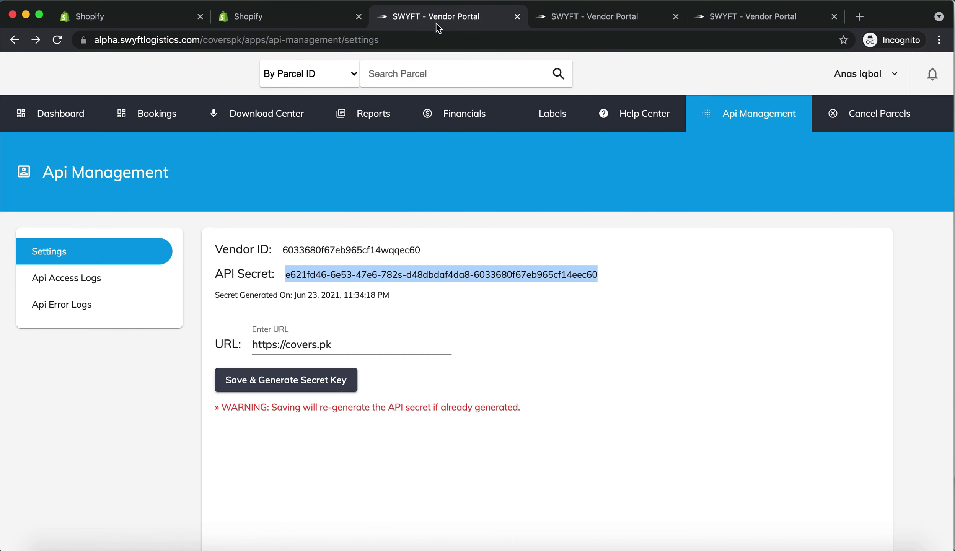
click(900, 84)
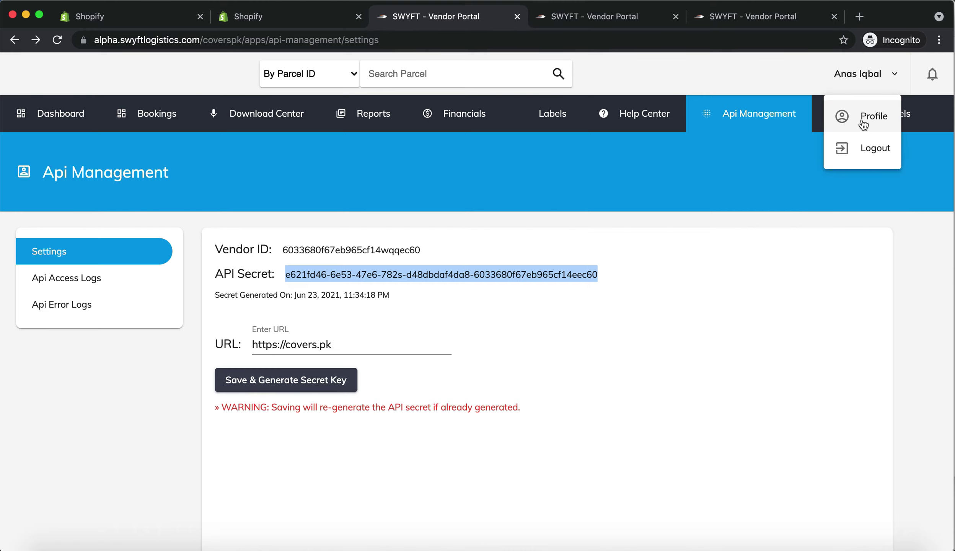
click(571, 19)
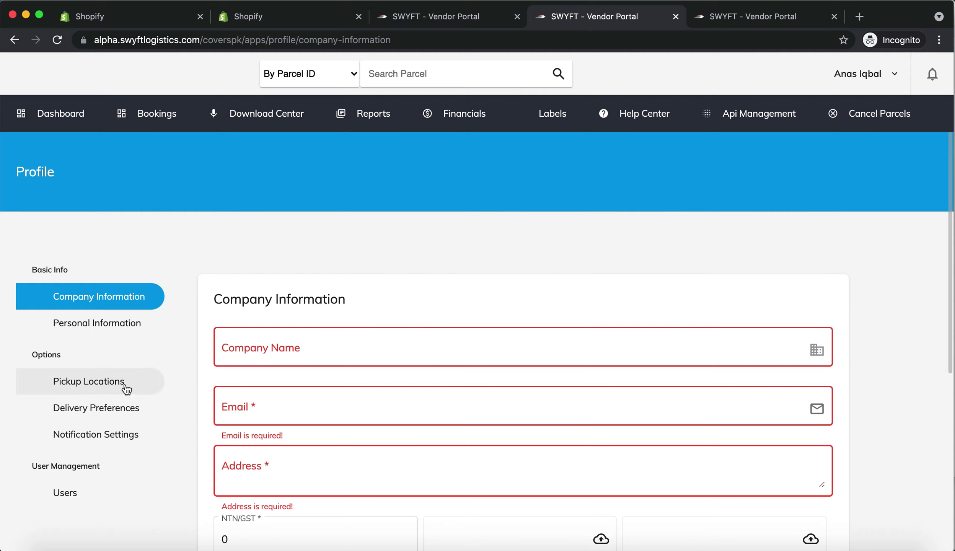
click(736, 20)
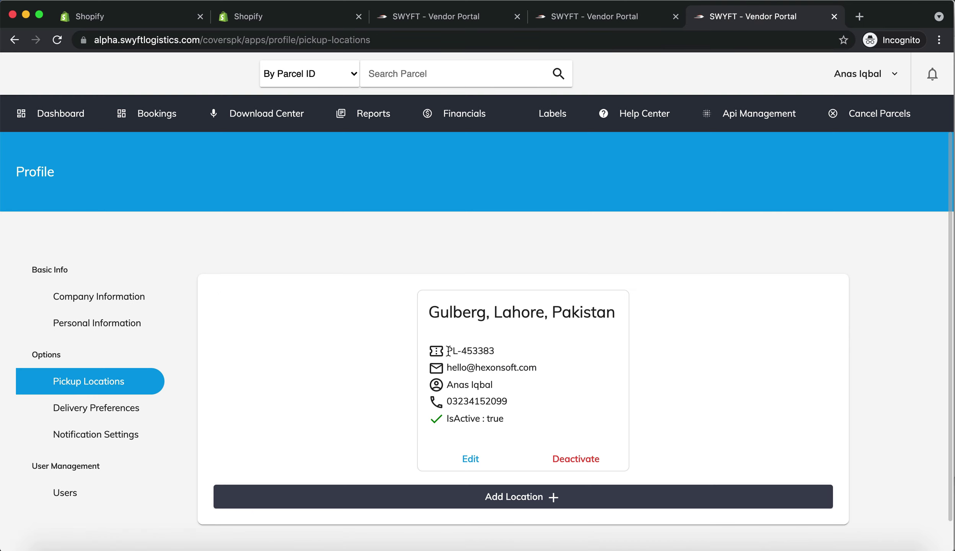
drag(446, 351, 489, 349)
right_click(473, 351)
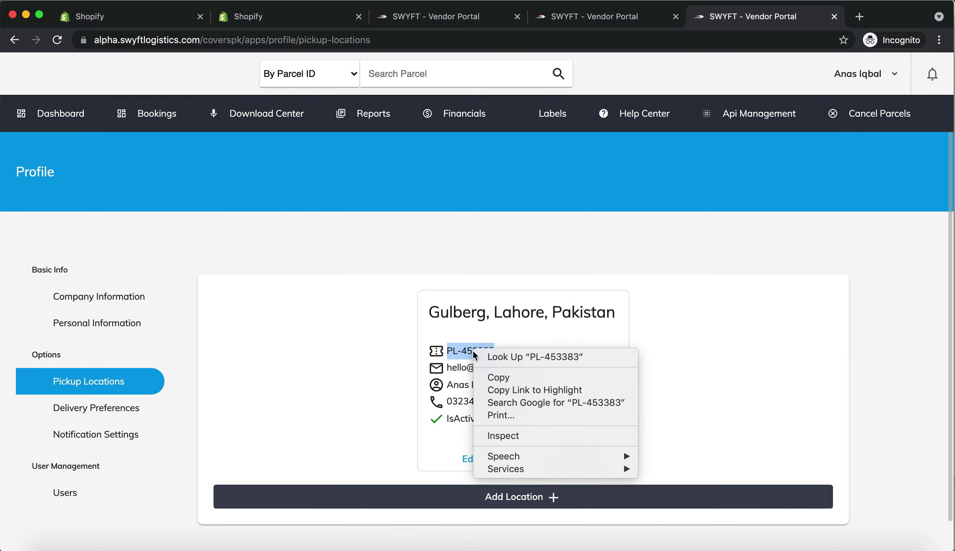
click(494, 377)
click(268, 18)
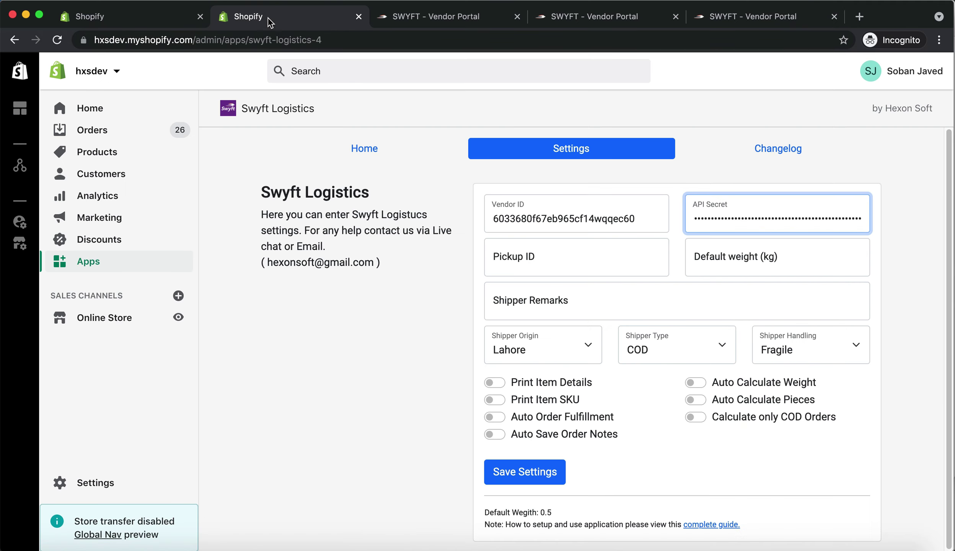
click(570, 272)
right_click(570, 270)
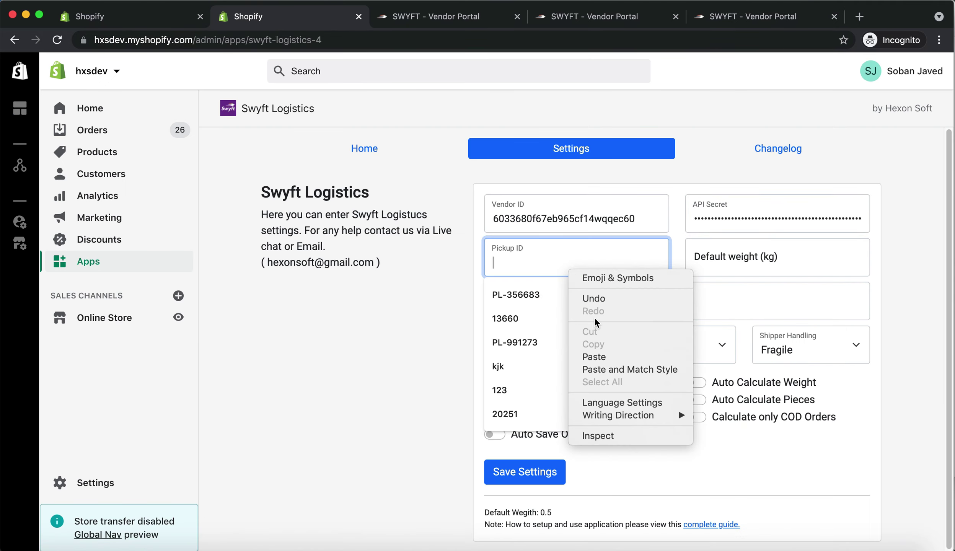
click(596, 356)
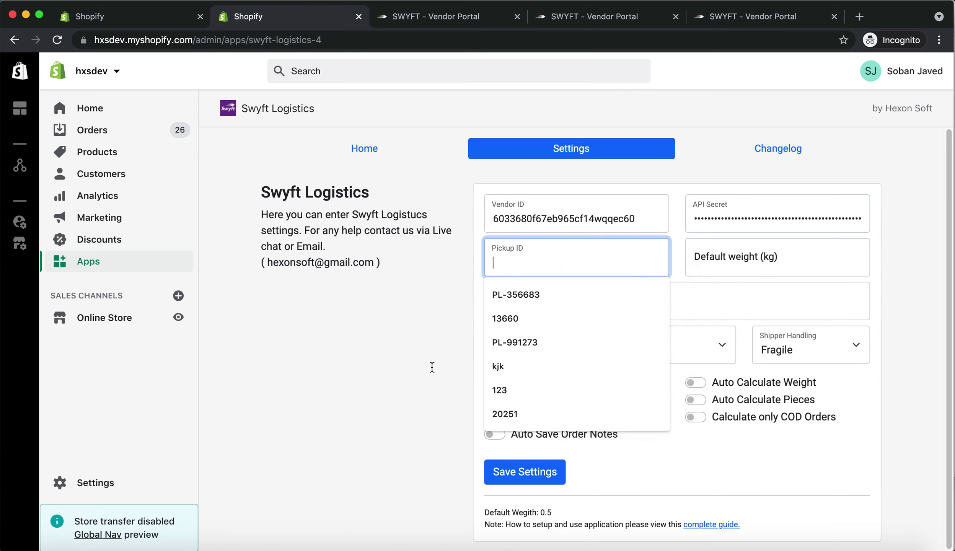
Set the default weight to 0.5 kg and enter "CALL THE CUSTOMER THEN DELIVER" as the shipper remarks.
click(774, 272)
text(0.5)
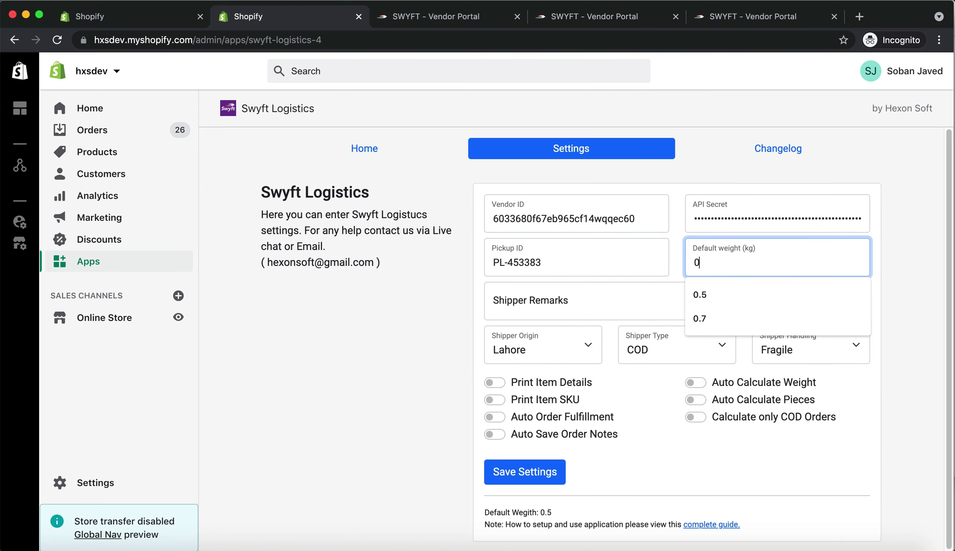
click(528, 308)
text(C)
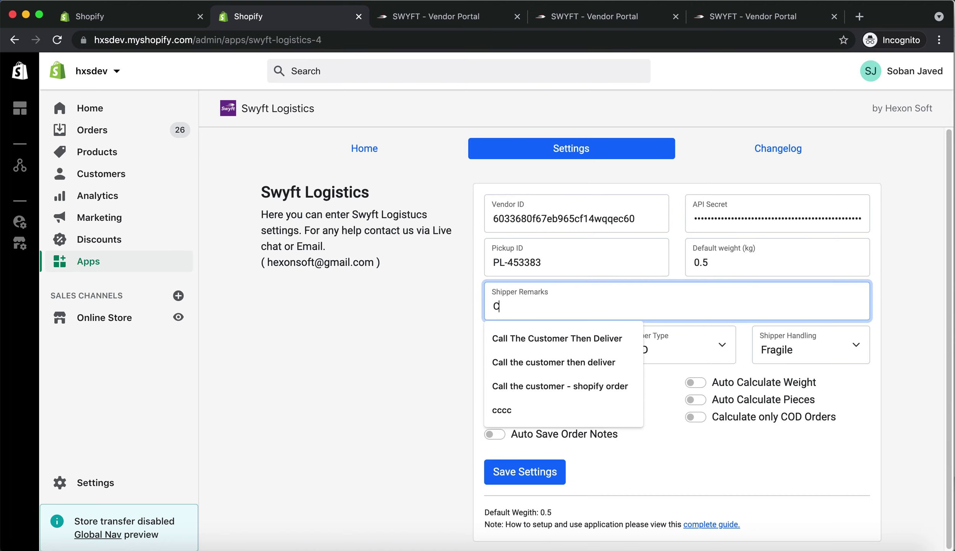
text(ALL THE CUSTO)
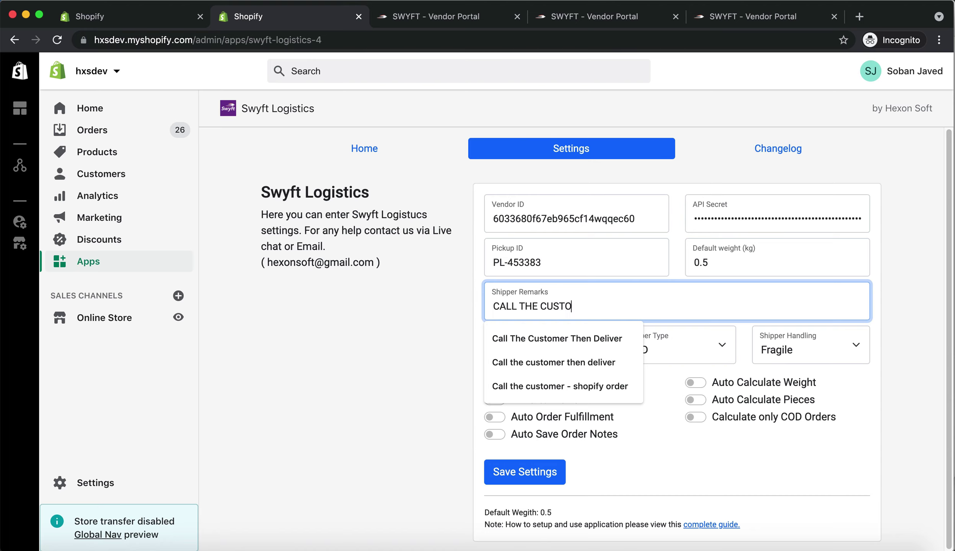
text(MER THEN DELIVER)
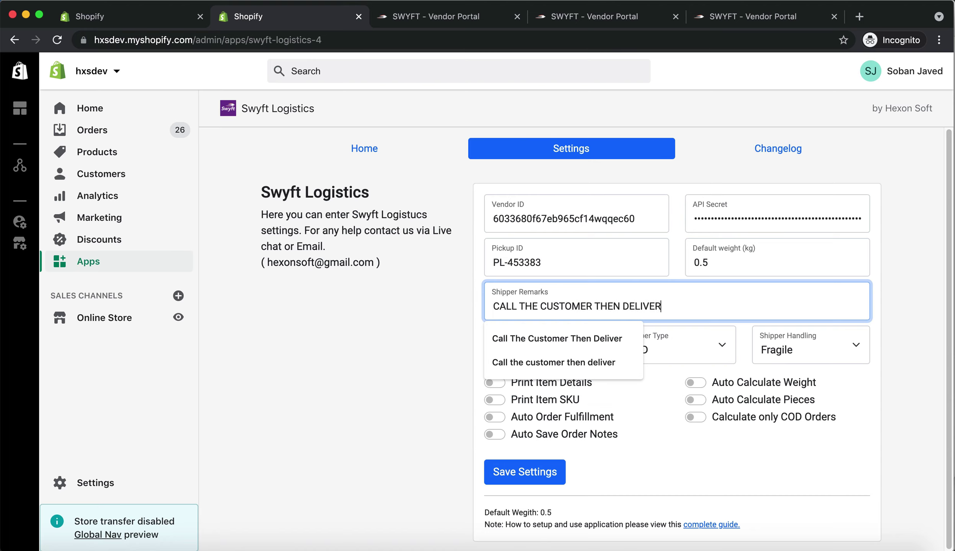
click(457, 346)
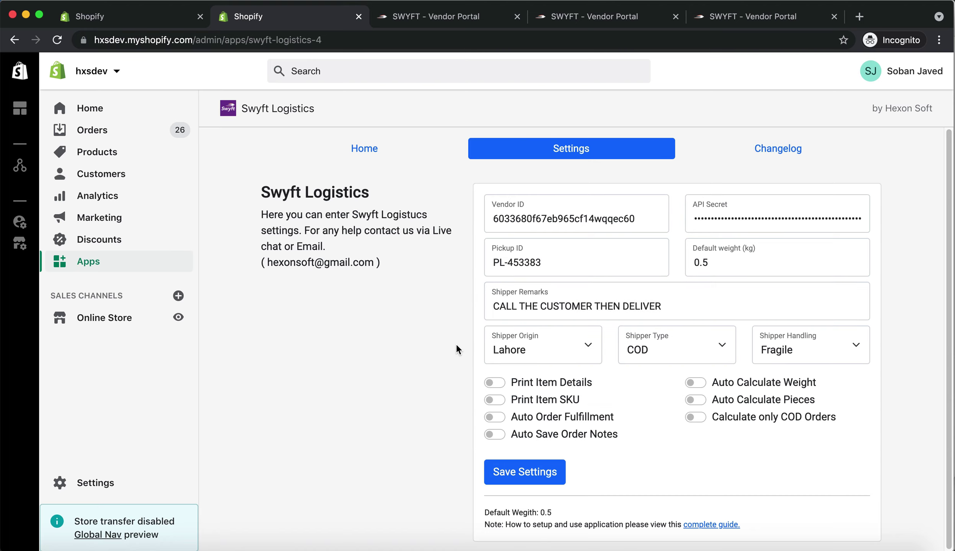
Choose Lahore as the shipper origin, COD as the shipper type and Fragile as the shipper handling.
click(587, 345)
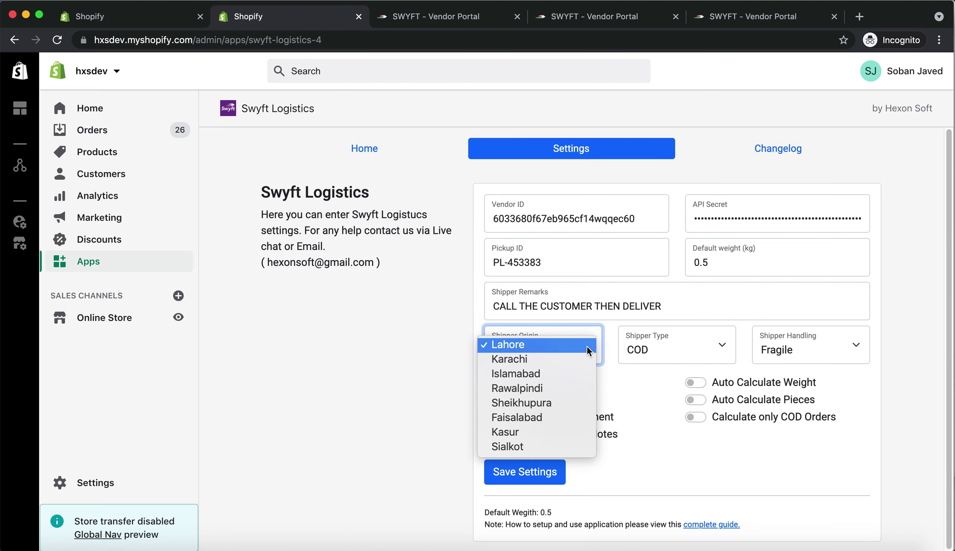
click(448, 355)
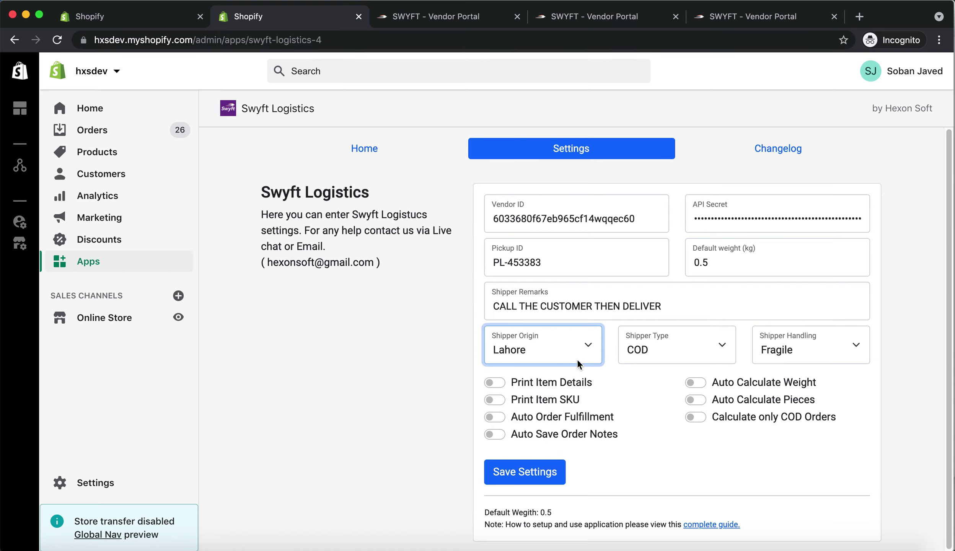
click(590, 346)
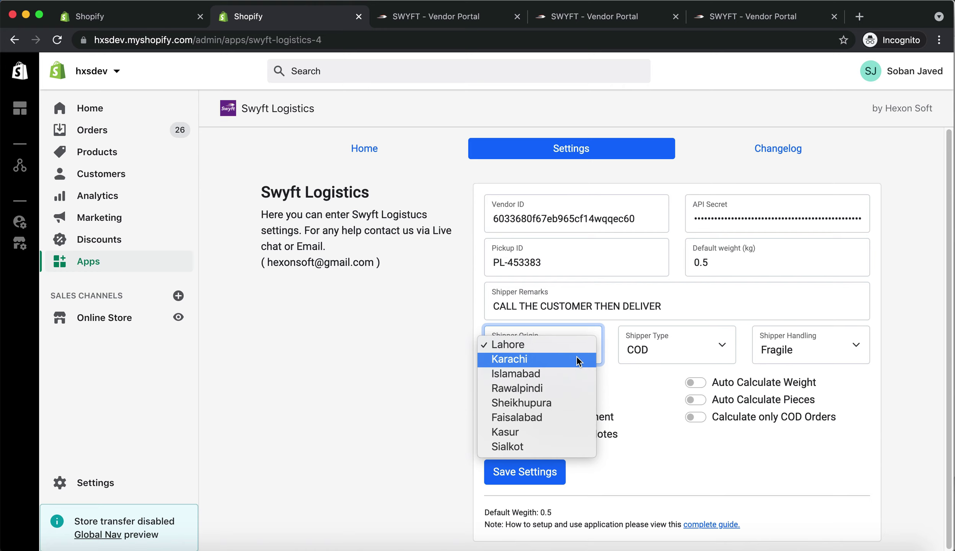
click(532, 343)
click(632, 349)
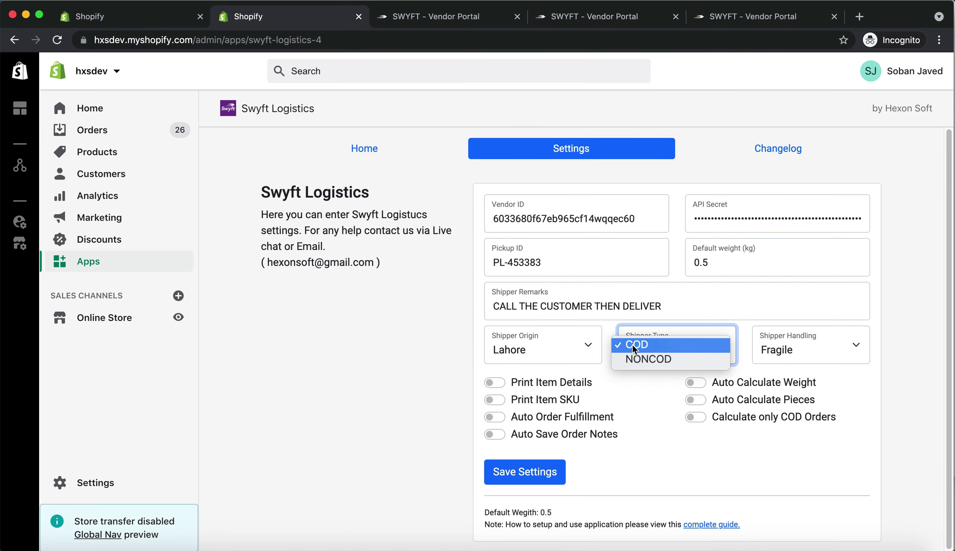
click(650, 345)
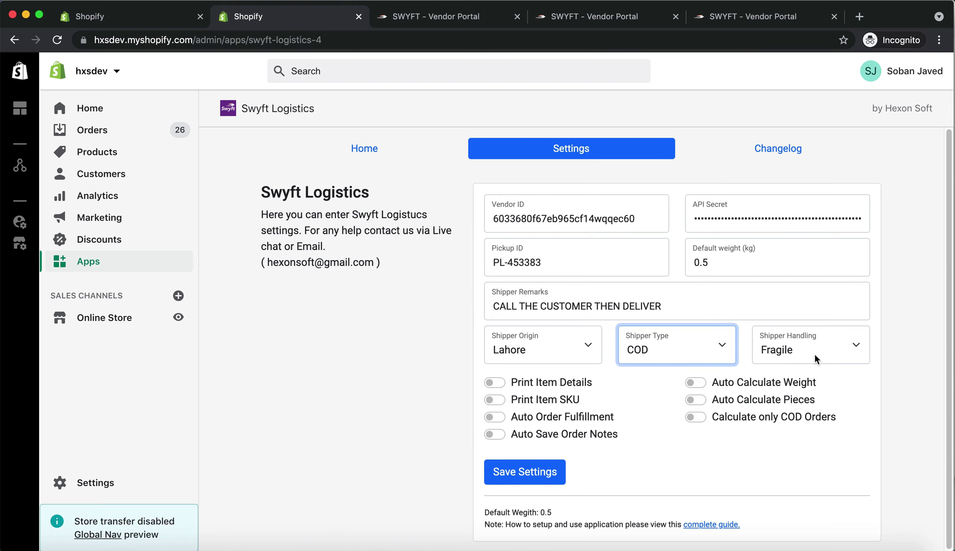
click(797, 346)
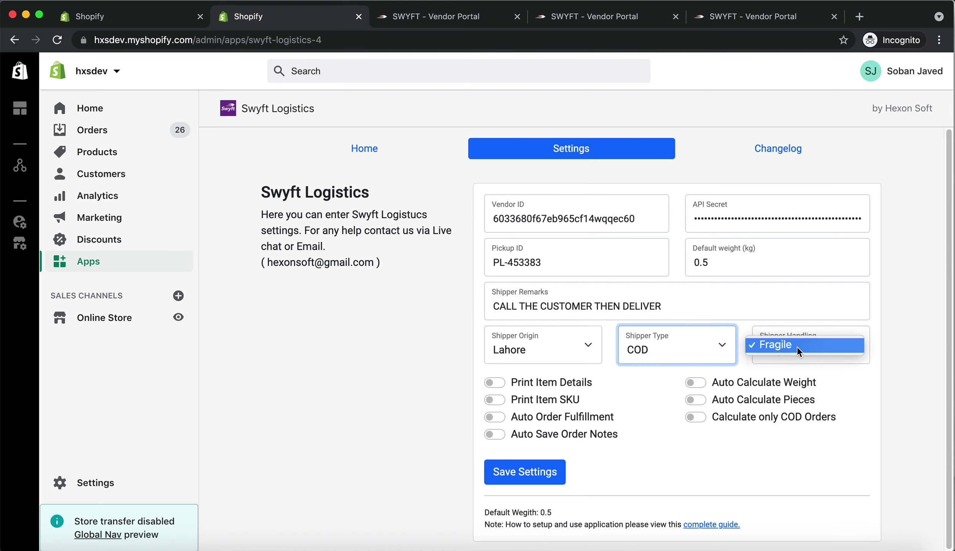
click(772, 347)
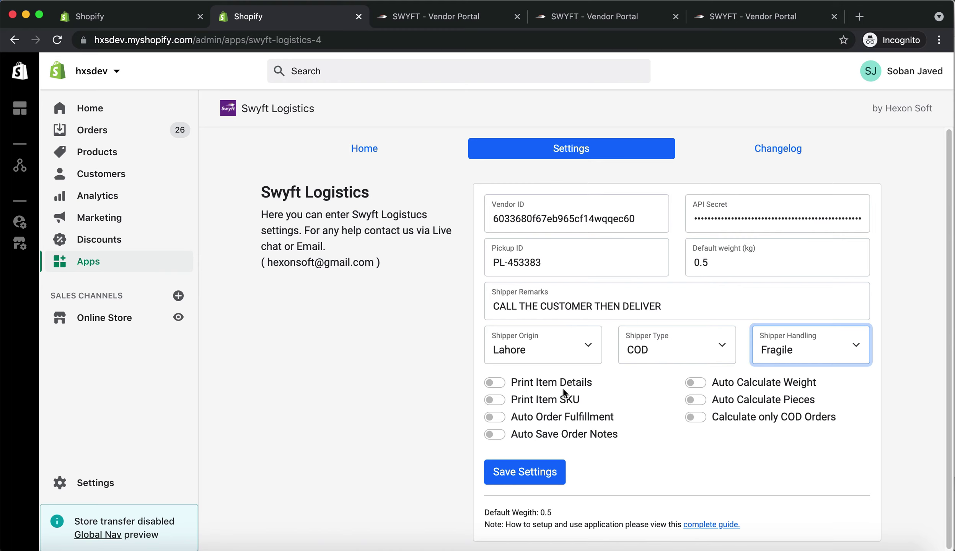
Enable the Print Item Details and Print Item SKU options in the app settings.
click(493, 382)
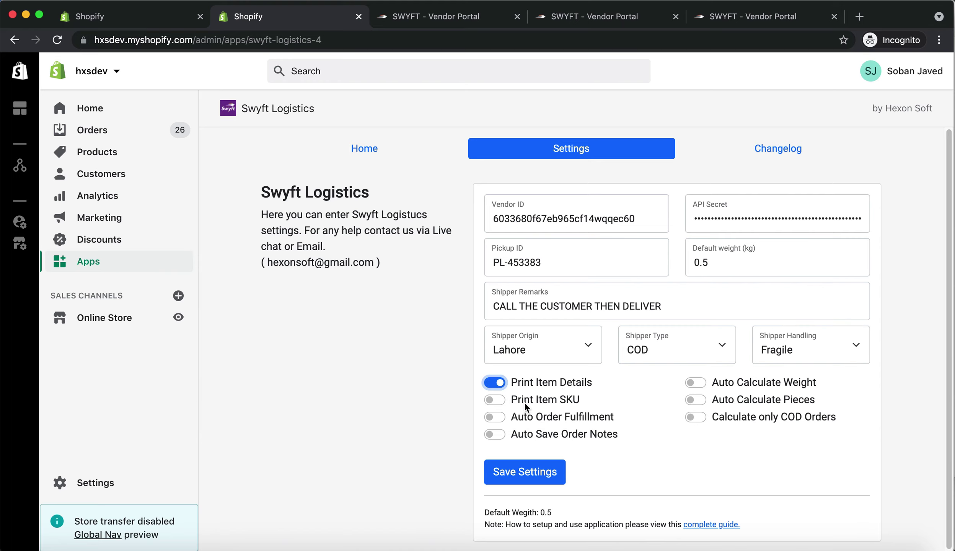
click(495, 400)
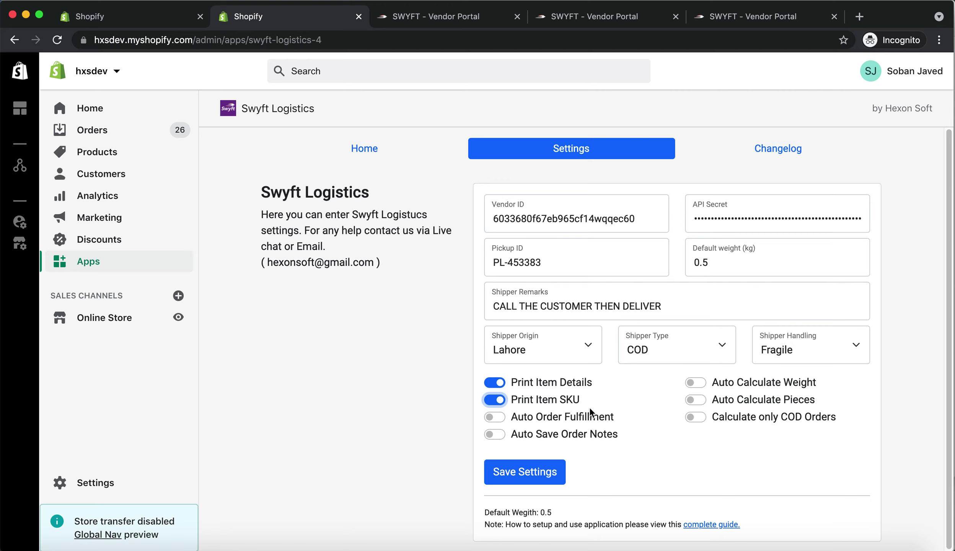
Enable the Auto Order Fulfillment and Auto Save Order Notes options in the app settings.
click(504, 418)
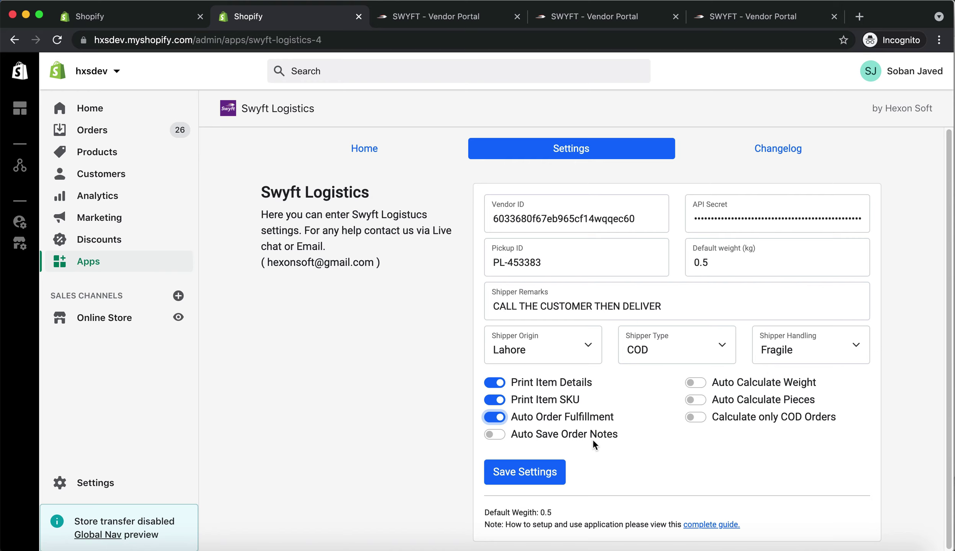
click(512, 435)
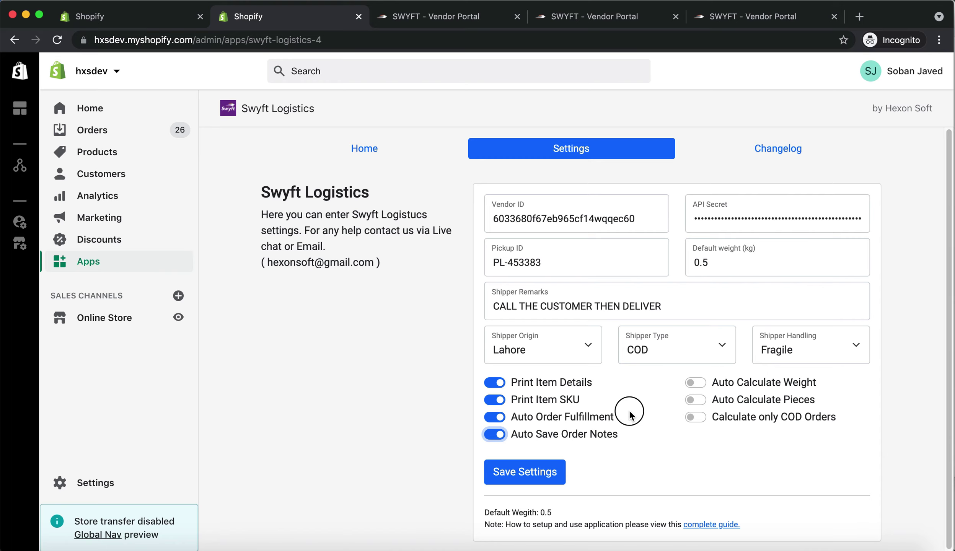
click(696, 384)
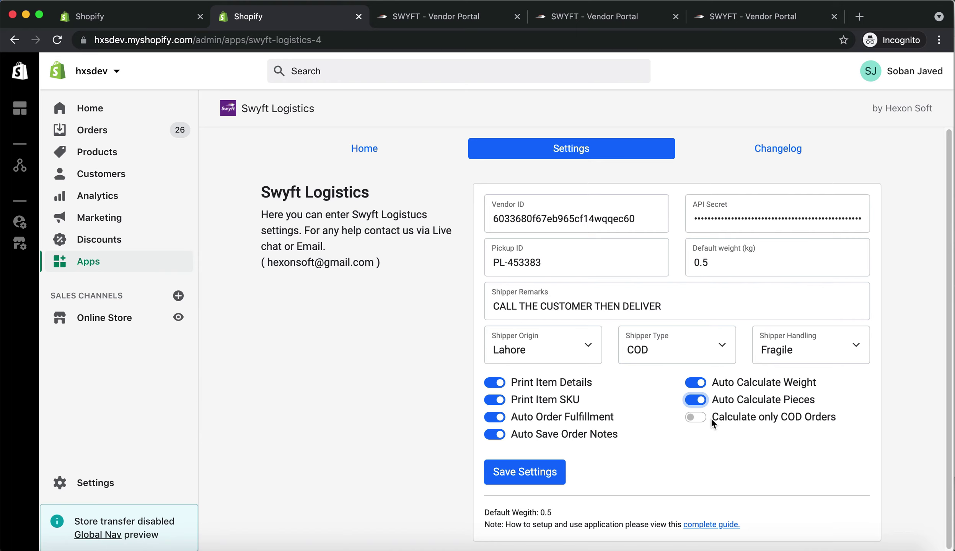
click(691, 417)
click(692, 401)
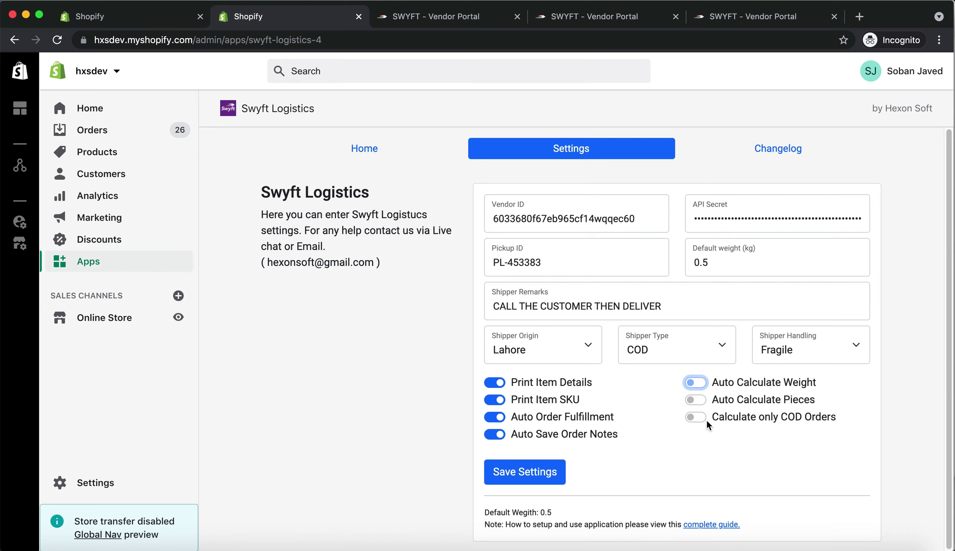
Save the Swyft Logistics app settings.
click(548, 475)
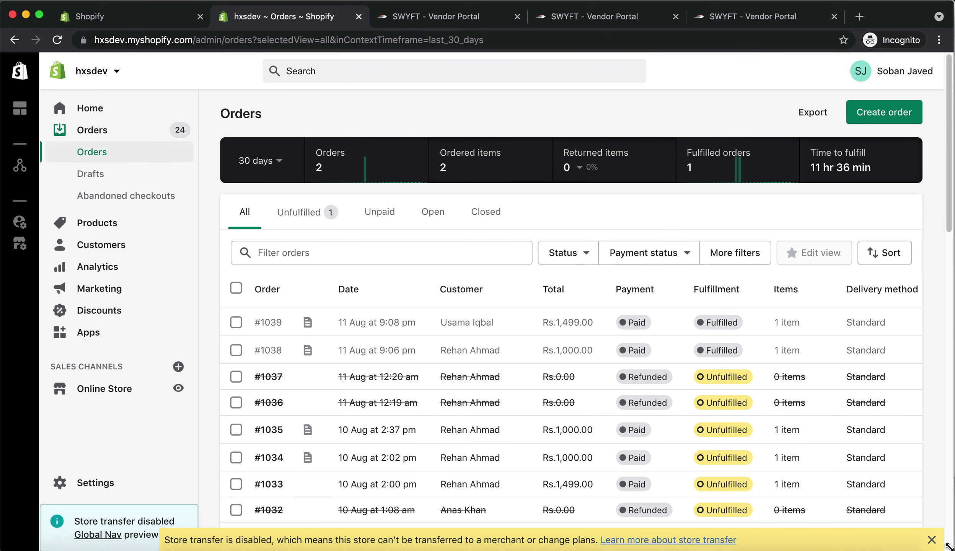
In the Orders list, select only the Rs.1,499.00, Rs.580.00 and Rs.2,499.00 orders placed on 6 August.
click(932, 540)
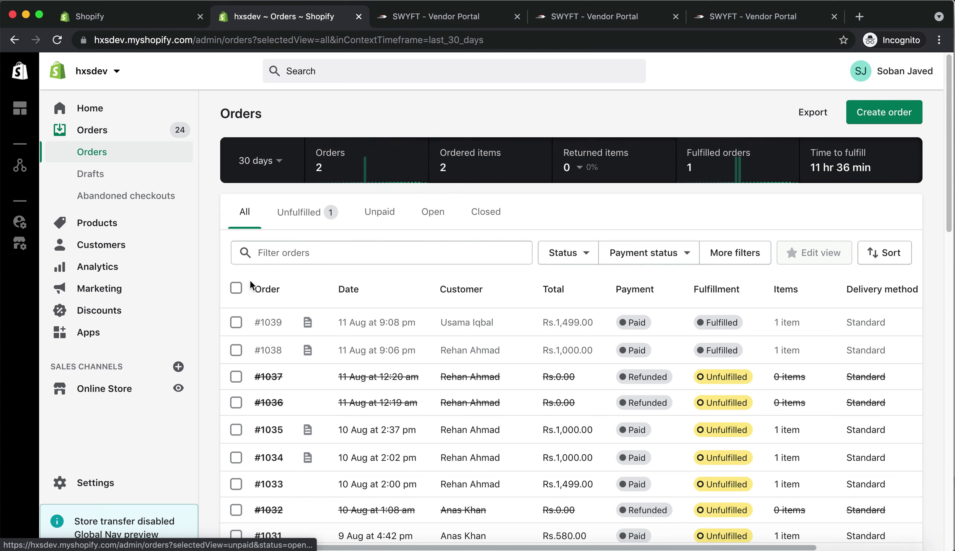
click(237, 288)
click(237, 288)
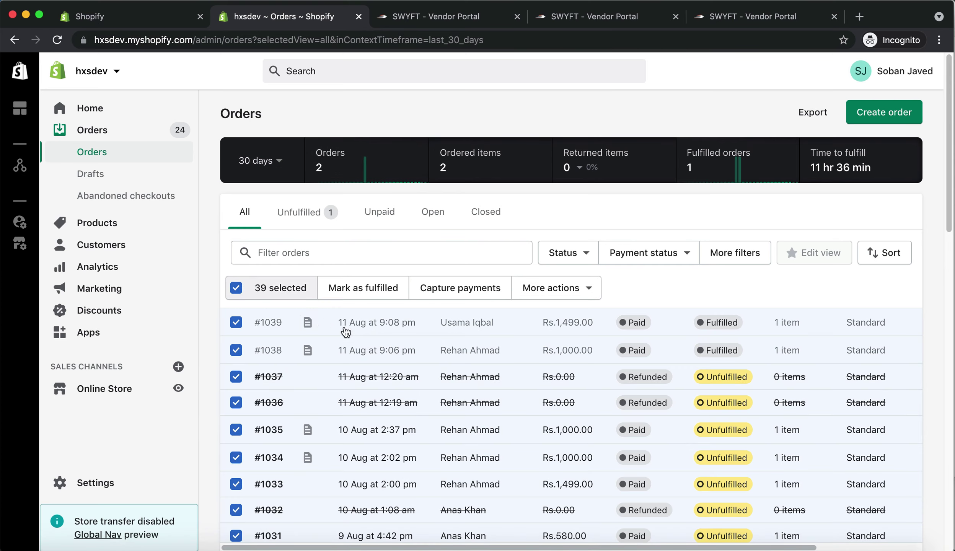
scroll(345, 333, down, 15)
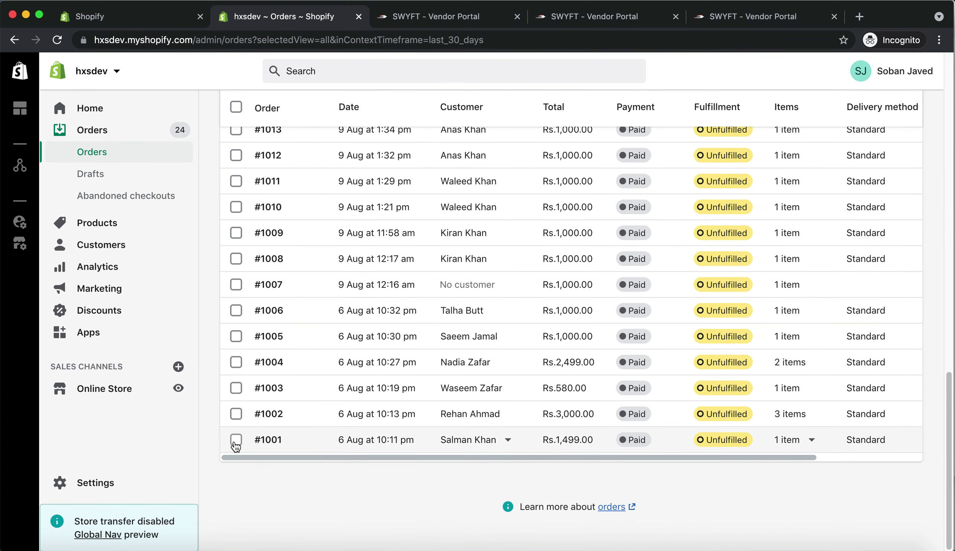
click(240, 440)
click(237, 389)
click(236, 362)
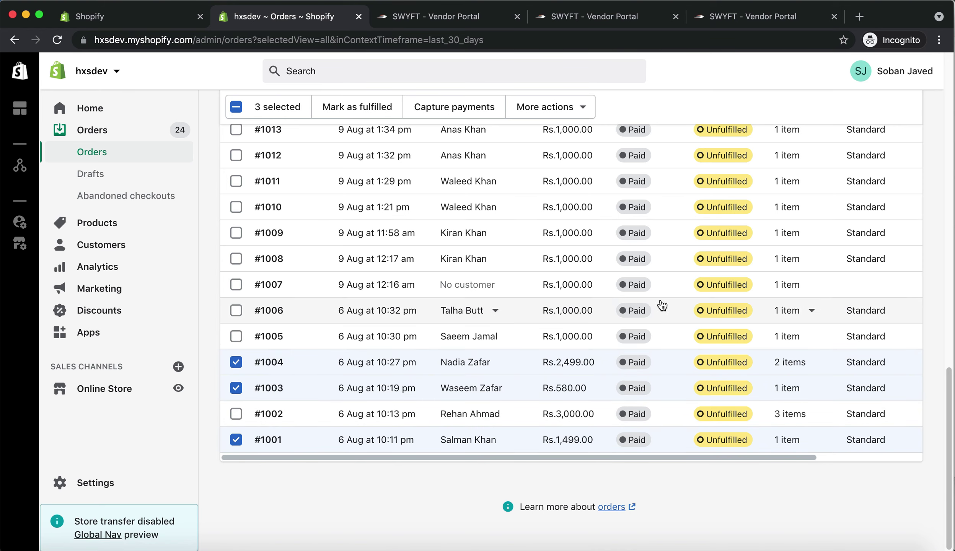
Send the three selected orders to Swyft Bulk Booking.
scroll(632, 205, up, 10)
scroll(613, 268, up, 5)
click(566, 288)
scroll(573, 409, down, 1)
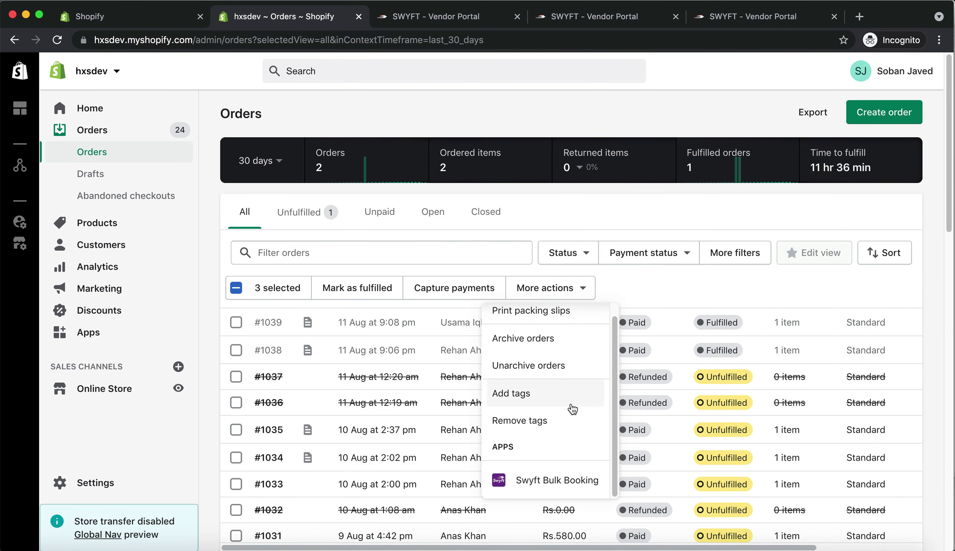
click(555, 480)
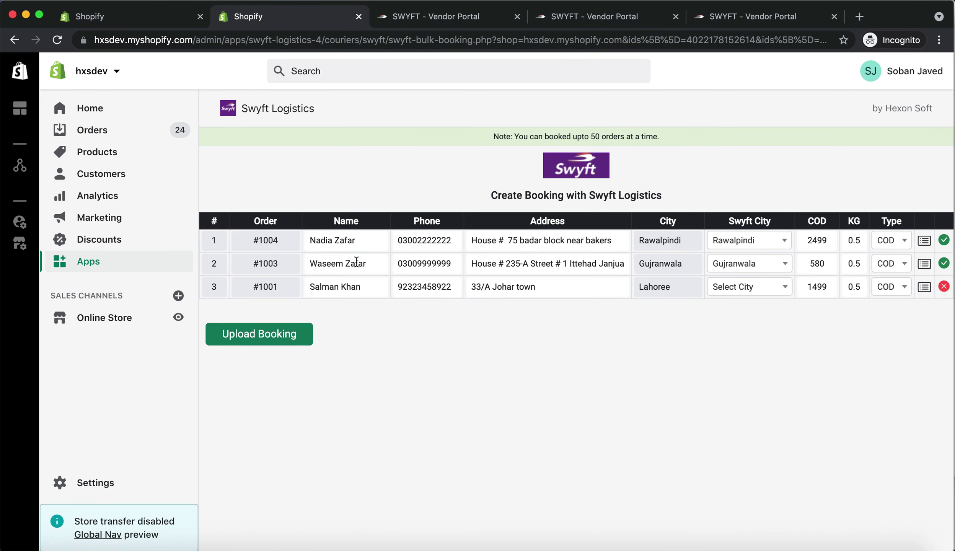
Add the title "Dr" before the customer's name in the first booking row.
click(305, 240)
text(Dr)
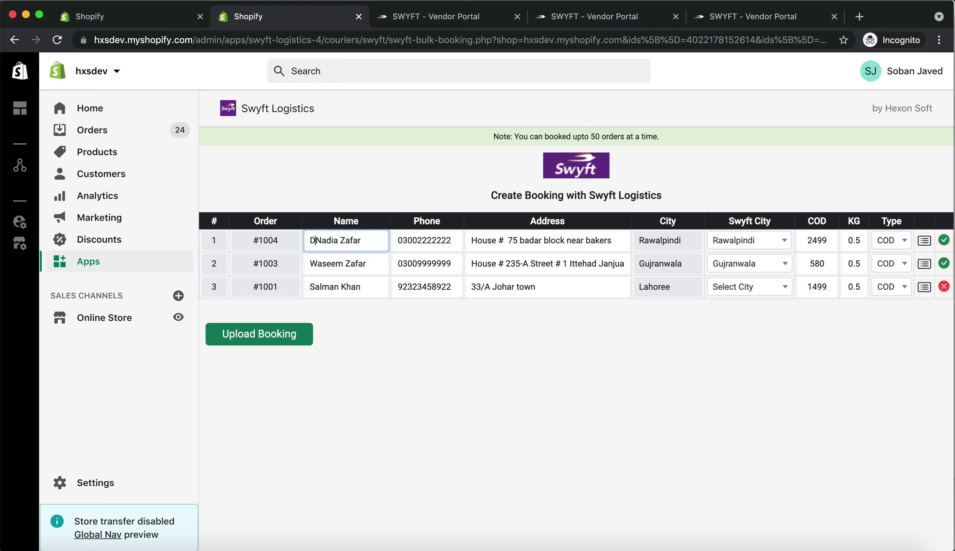
key(Tab)
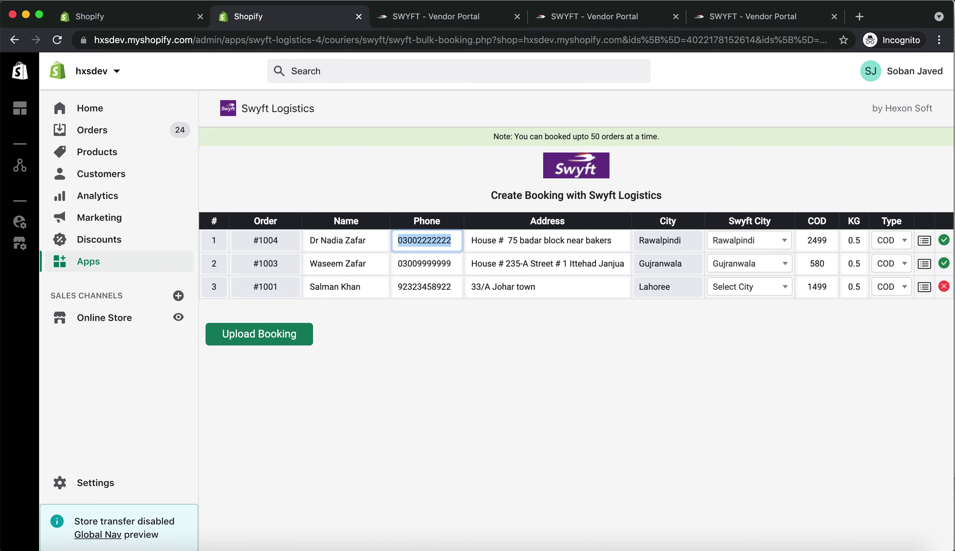
key(Tab)
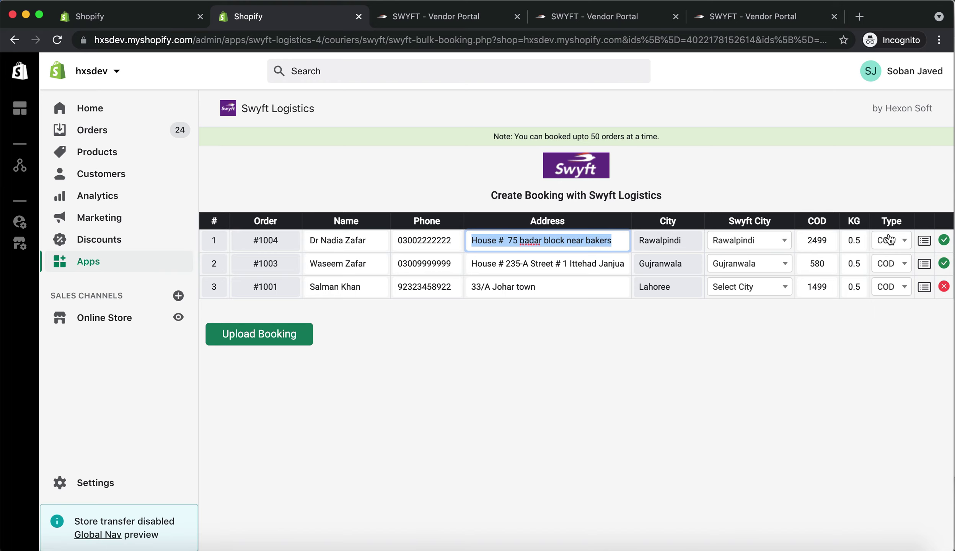
Review the handling, pieces and remarks in the first booking's details, and close them without changes.
click(924, 244)
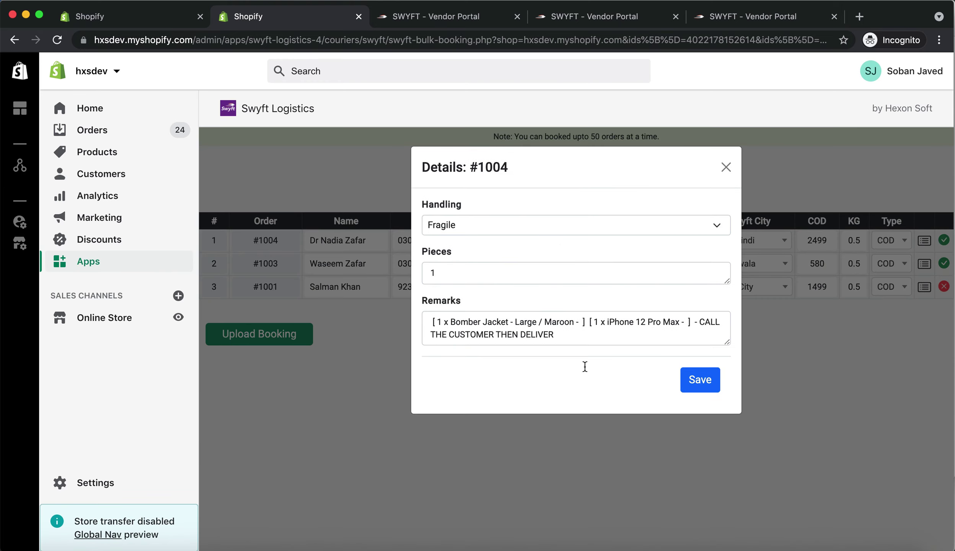
drag(562, 334, 435, 318)
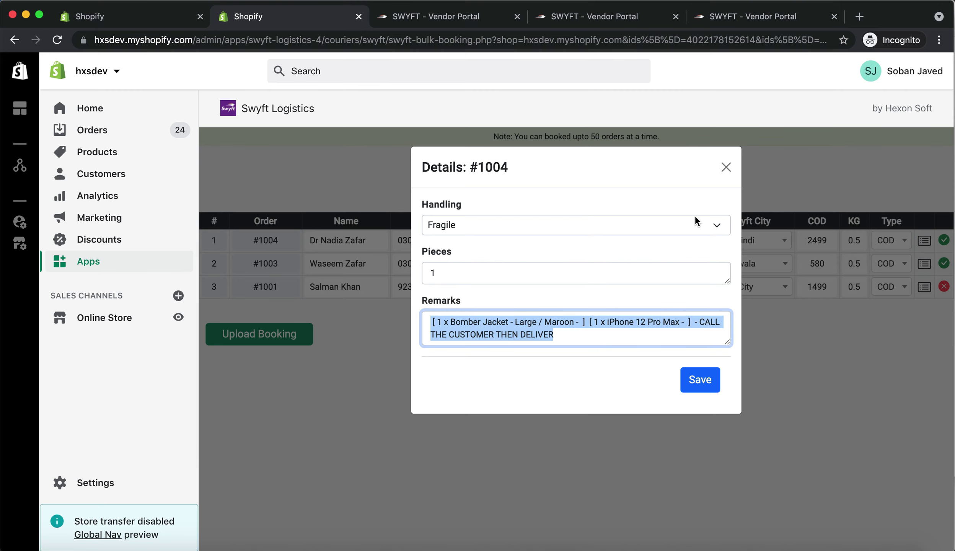
click(726, 167)
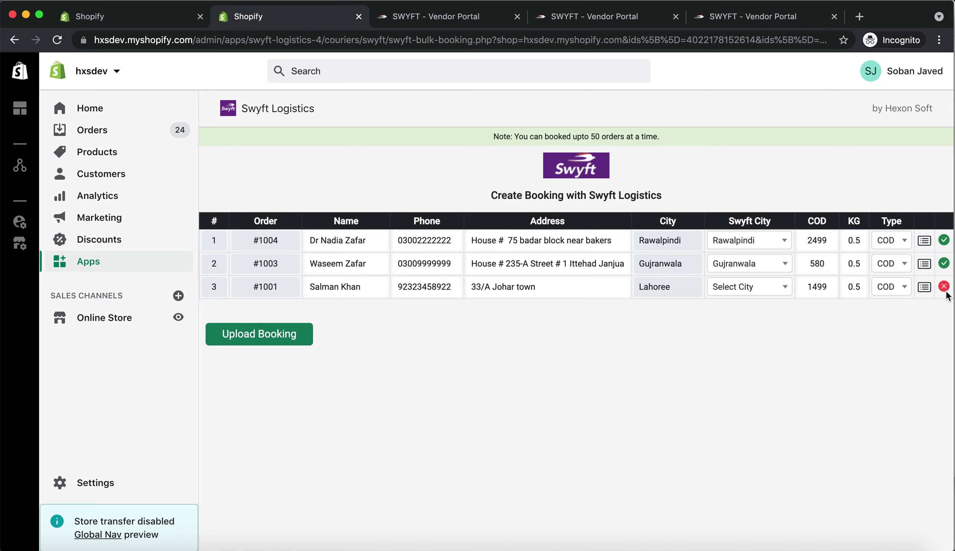
Set the Swyft City of the third booking, whose city is misspelled "Lahoree", to Lahore.
double_click(667, 288)
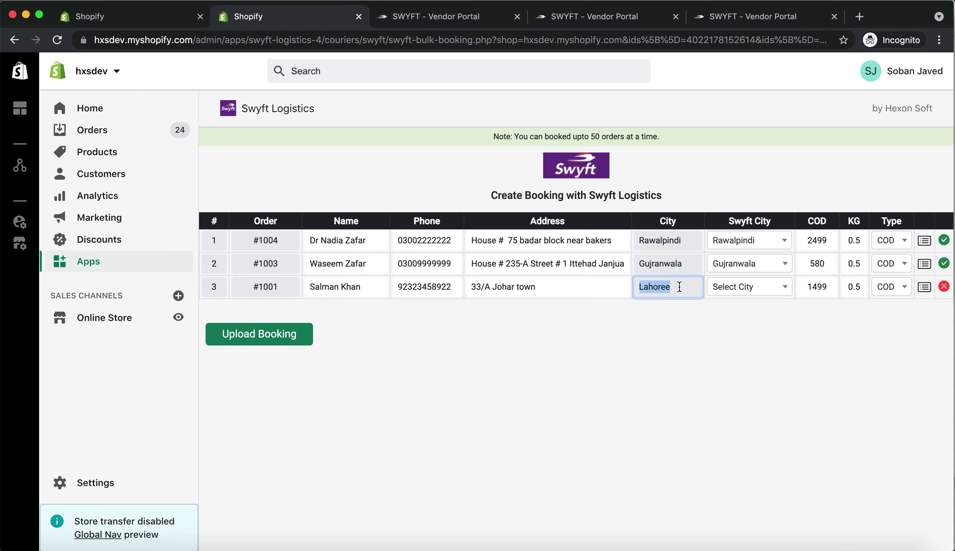
click(752, 287)
text(la)
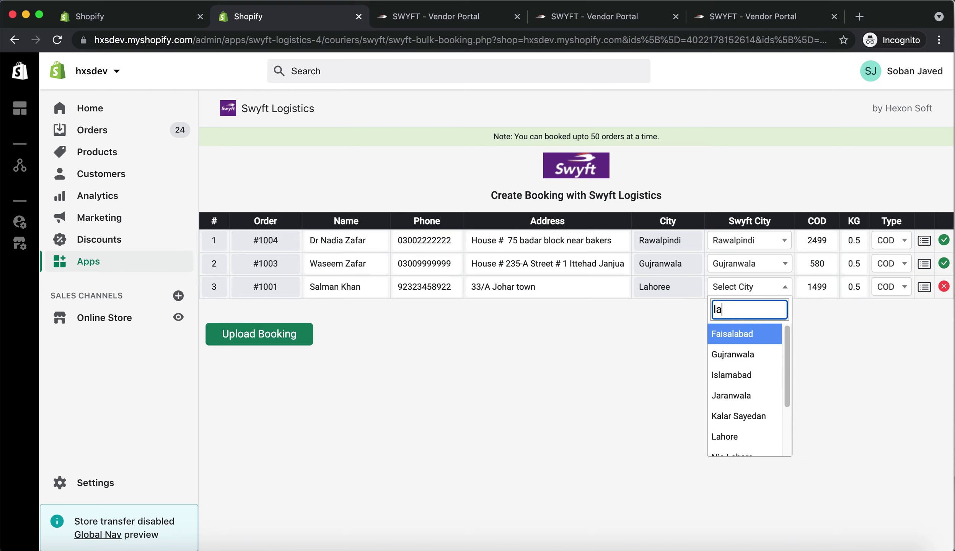
text(h)
click(746, 336)
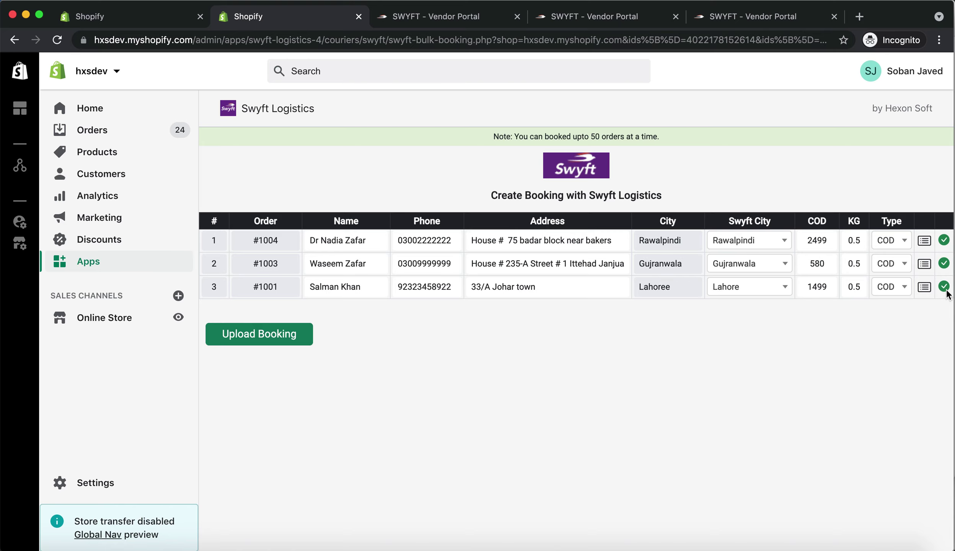
Set the third booking's COD amount to 499 and upload the three bookings.
drag(799, 286, 832, 285)
text(499)
click(659, 359)
click(288, 341)
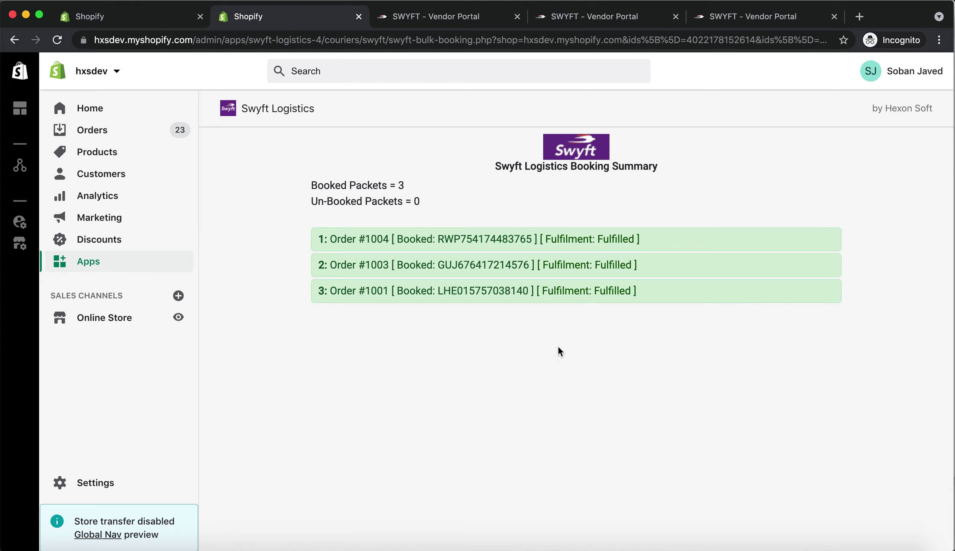
Check the fulfillment status and tags of the three booked orders in the Orders list.
click(112, 135)
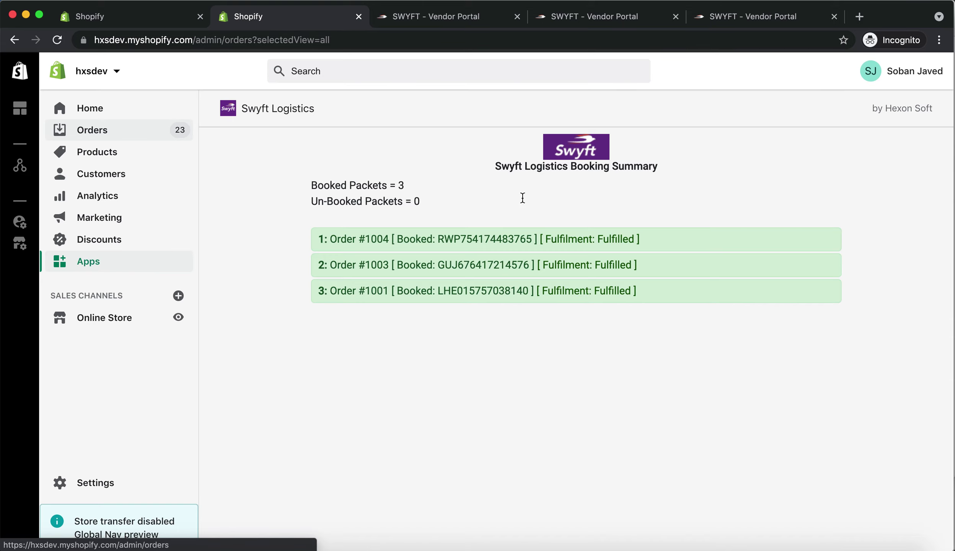
scroll(512, 379, down, 7)
scroll(512, 379, down, 15)
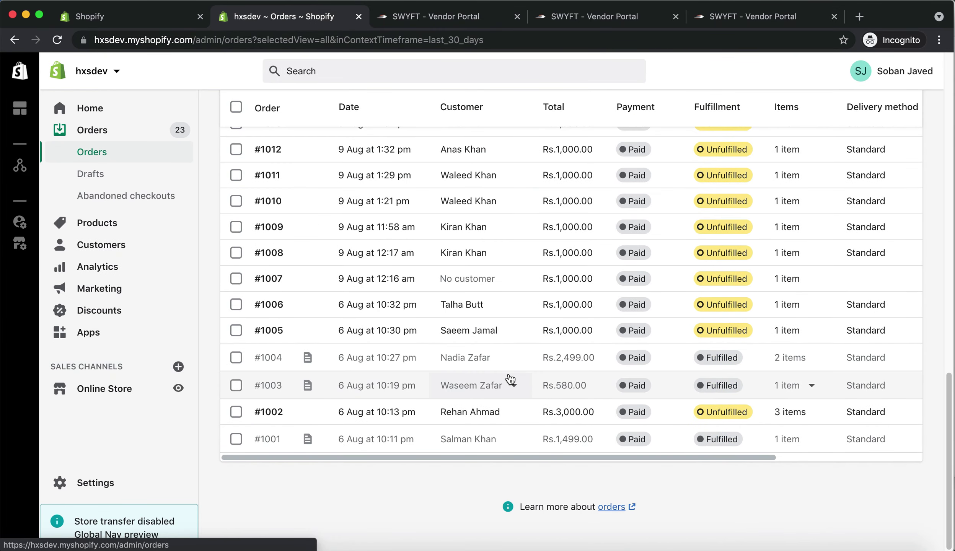
mouse_move(310, 440)
drag(426, 457, 684, 478)
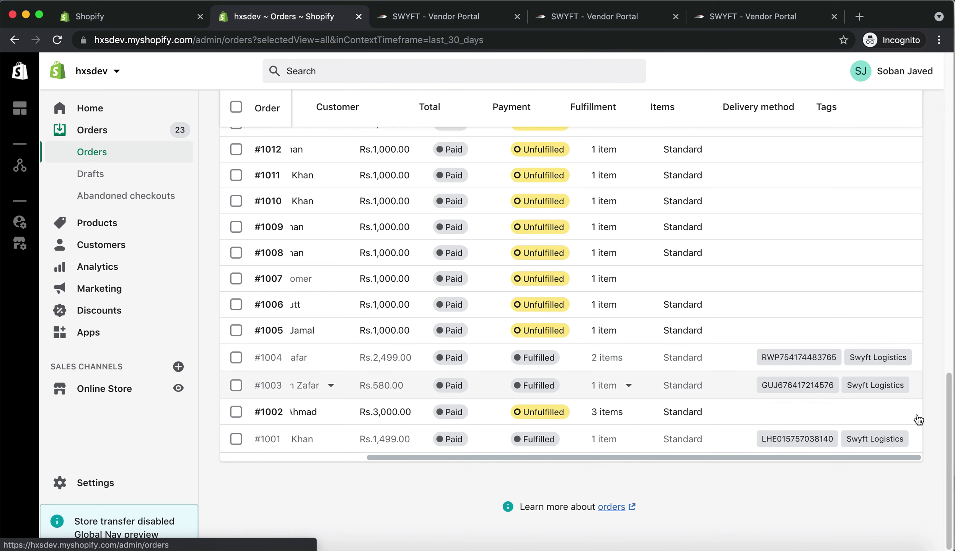
drag(757, 470, 464, 467)
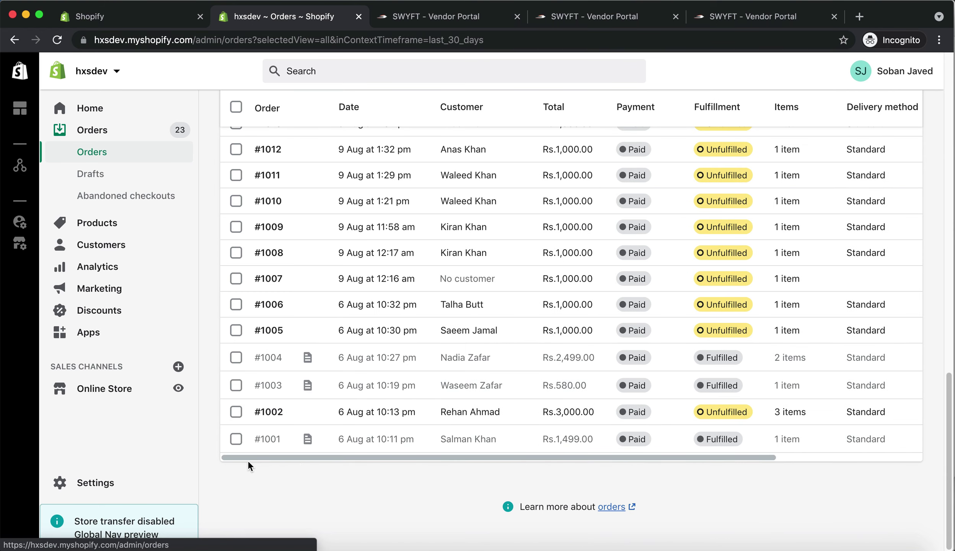
Open the oldest booked order and follow its tracking link to view the parcel status and consignee details.
click(269, 440)
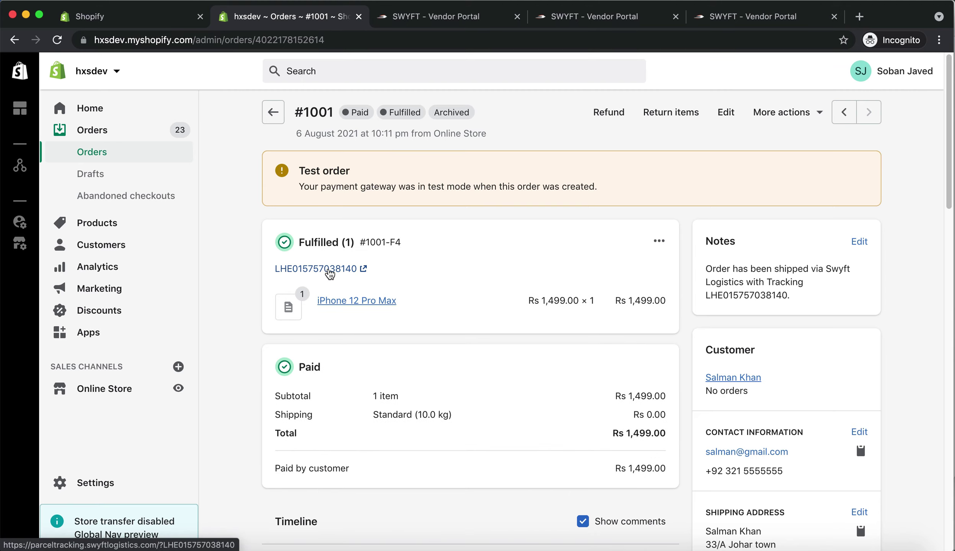
click(327, 269)
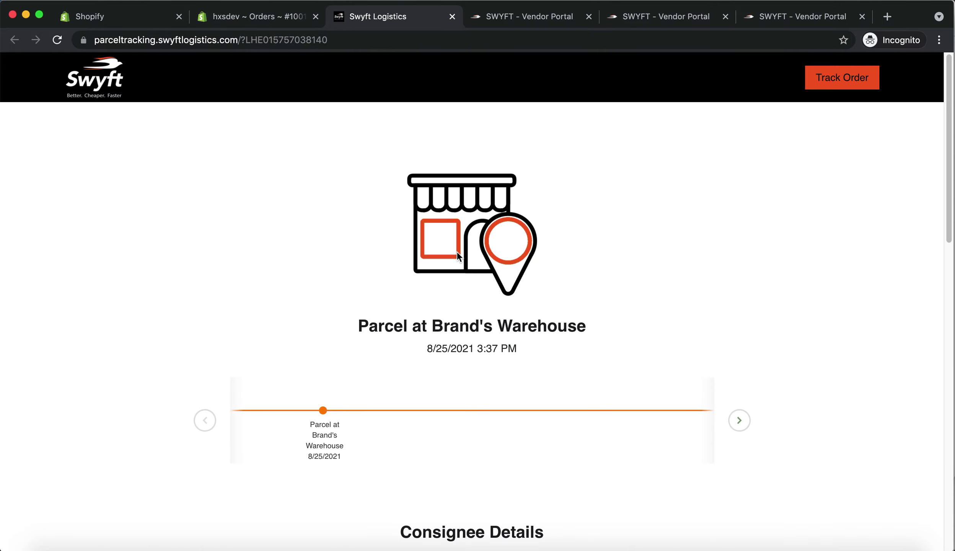
scroll(461, 268, down, 5)
scroll(465, 283, up, 5)
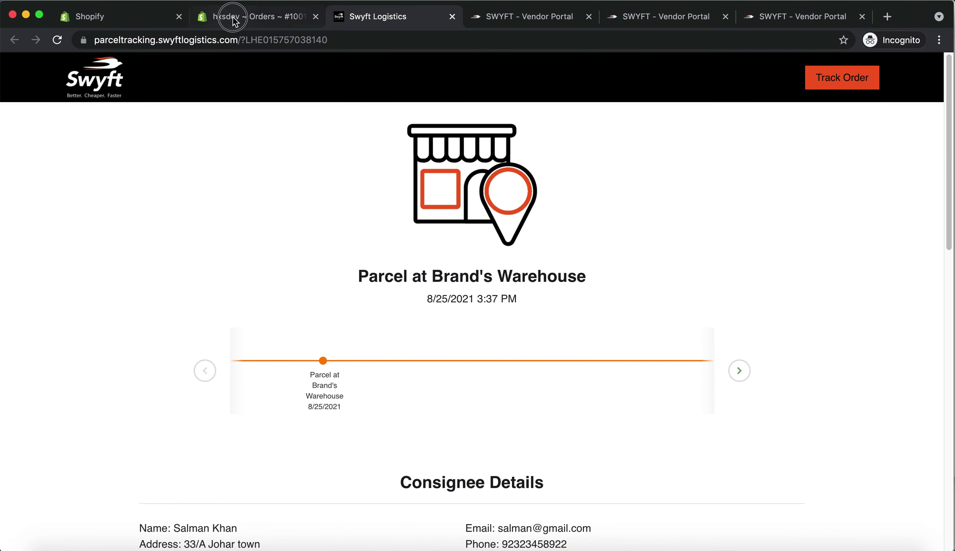
Back in the Shopify Orders list, open the order of 6 August at 10:30 pm and start a Swyft Booking for it.
click(209, 16)
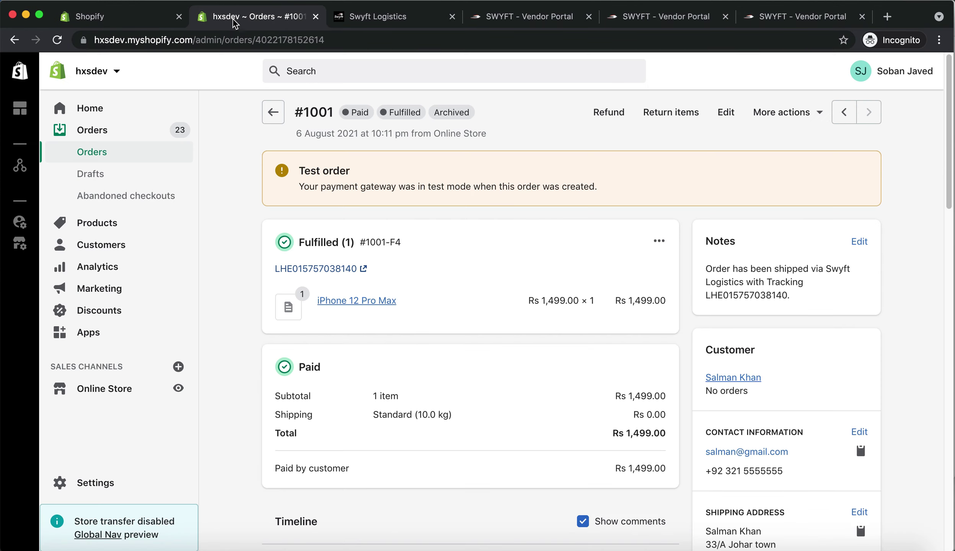
click(126, 153)
scroll(444, 383, down, 20)
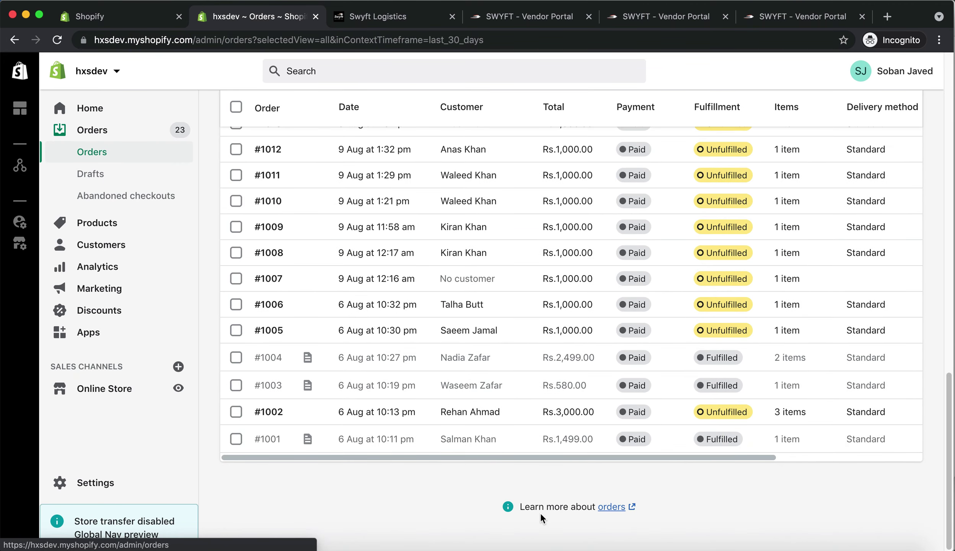
click(269, 331)
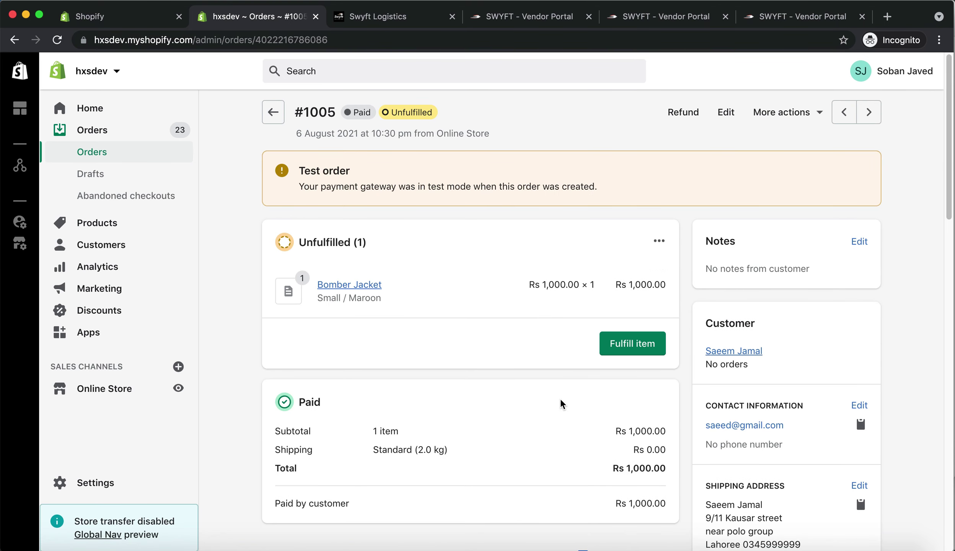
click(792, 112)
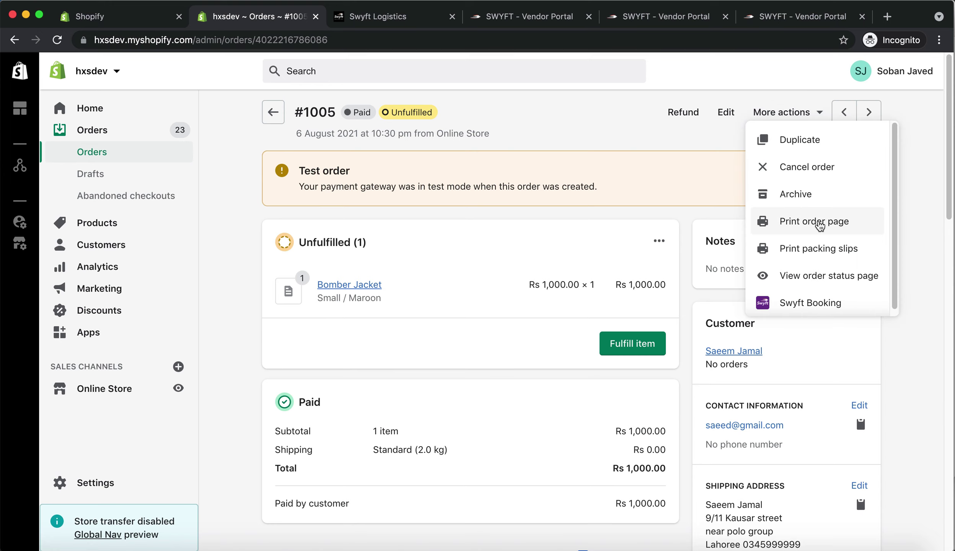
click(820, 301)
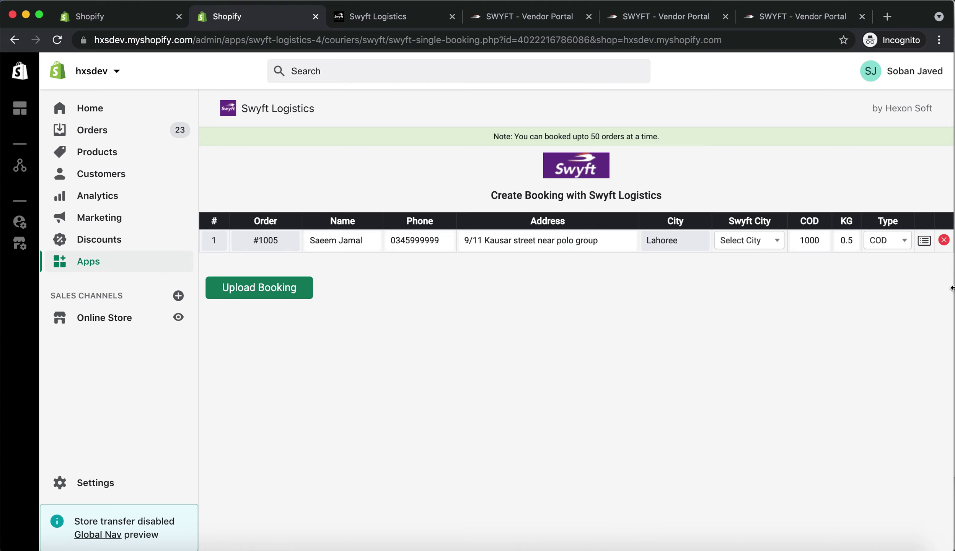
Set the single booking's Swyft City to Lahore.
double_click(681, 245)
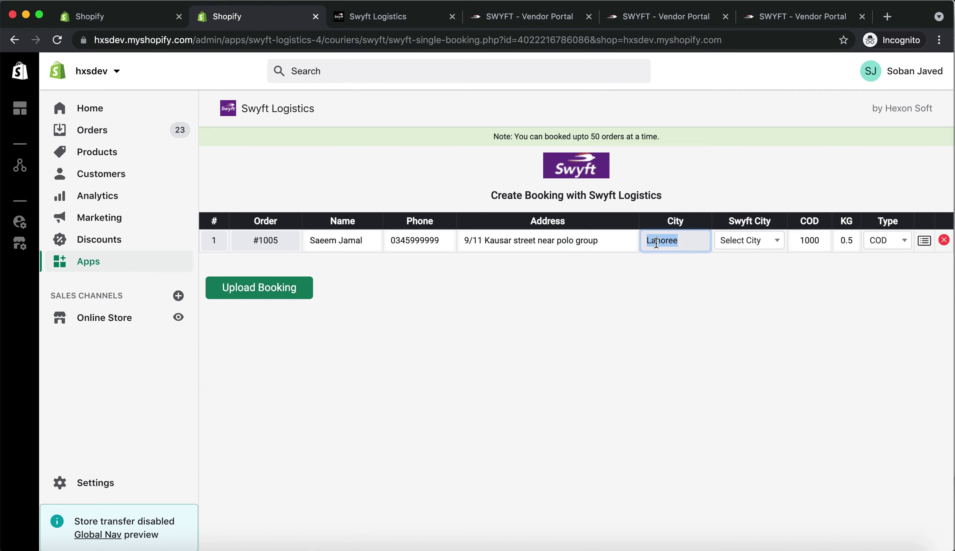
click(756, 241)
click(734, 263)
text(lahore)
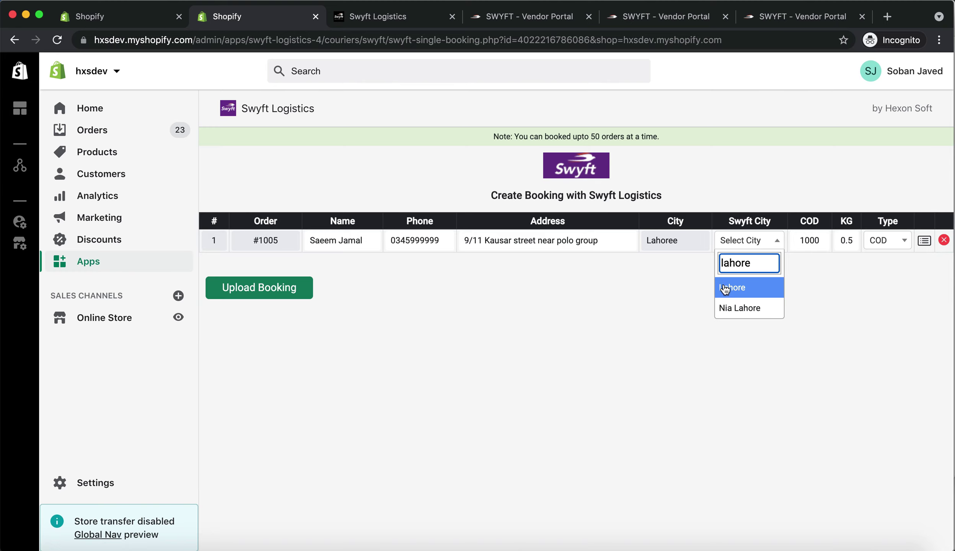
click(726, 289)
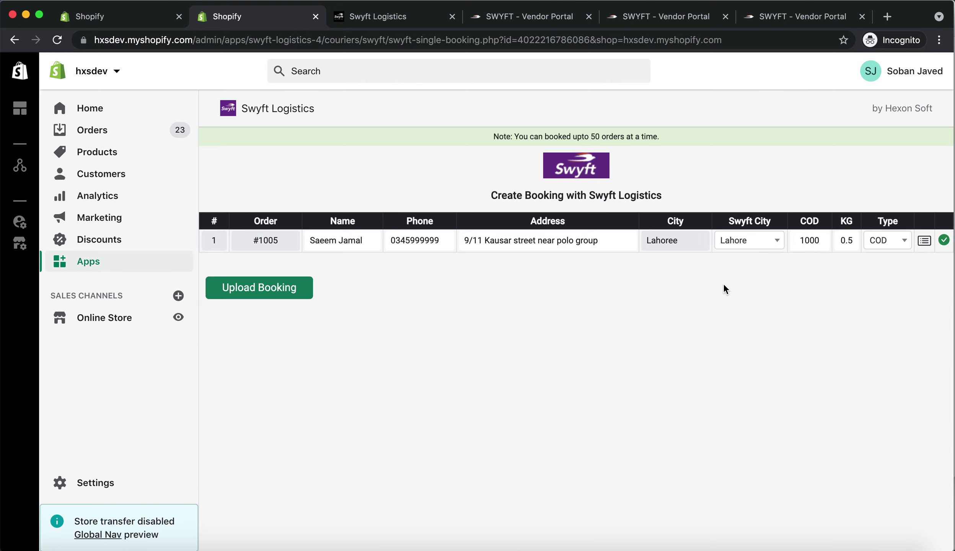
Review the handling, pieces and remarks of the single booking, and upload it.
click(925, 240)
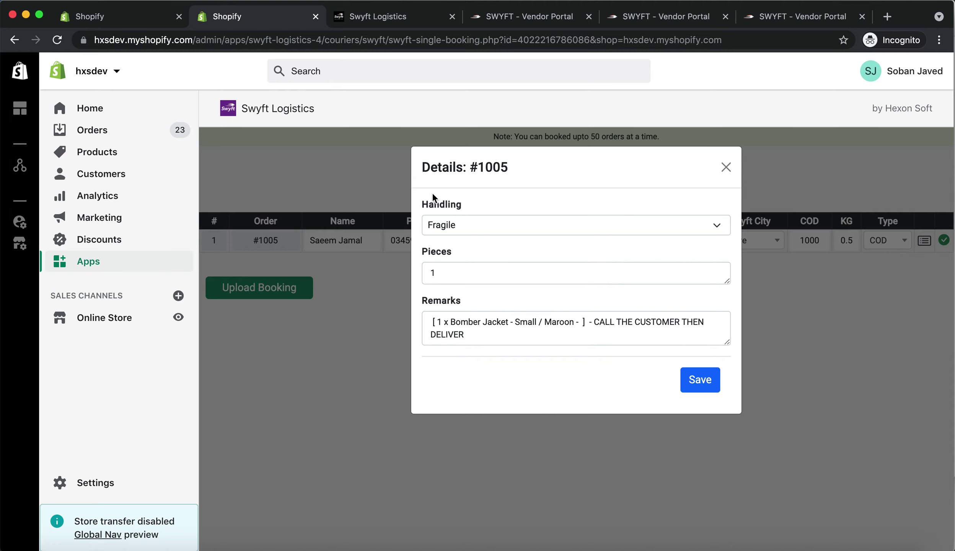
click(726, 167)
click(264, 299)
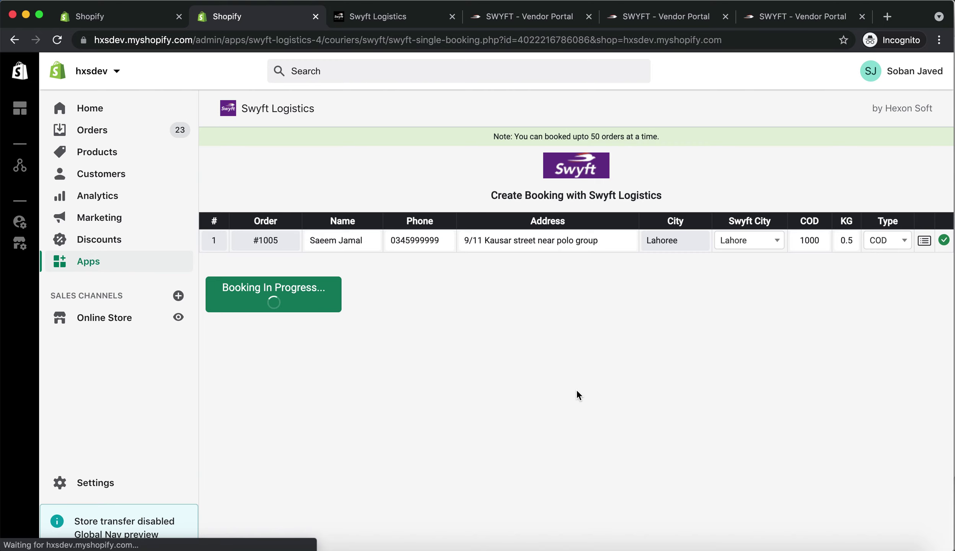